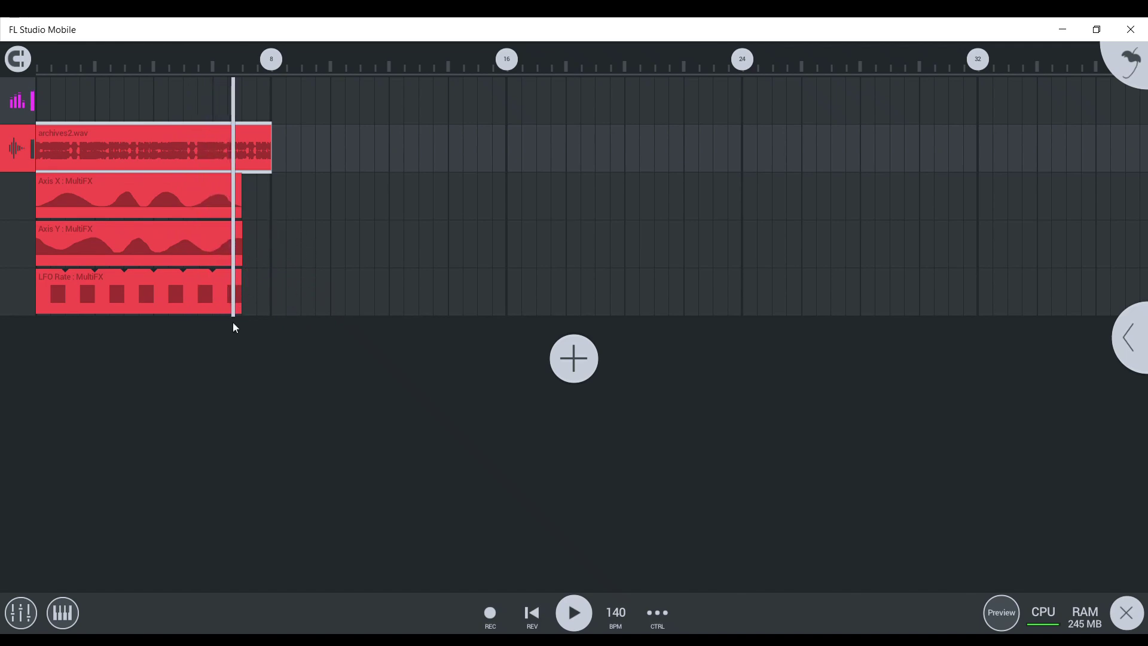
Return playback to the start, enlarge the timeline and open the effects rack of the archives2.wav track
left_click(532, 611)
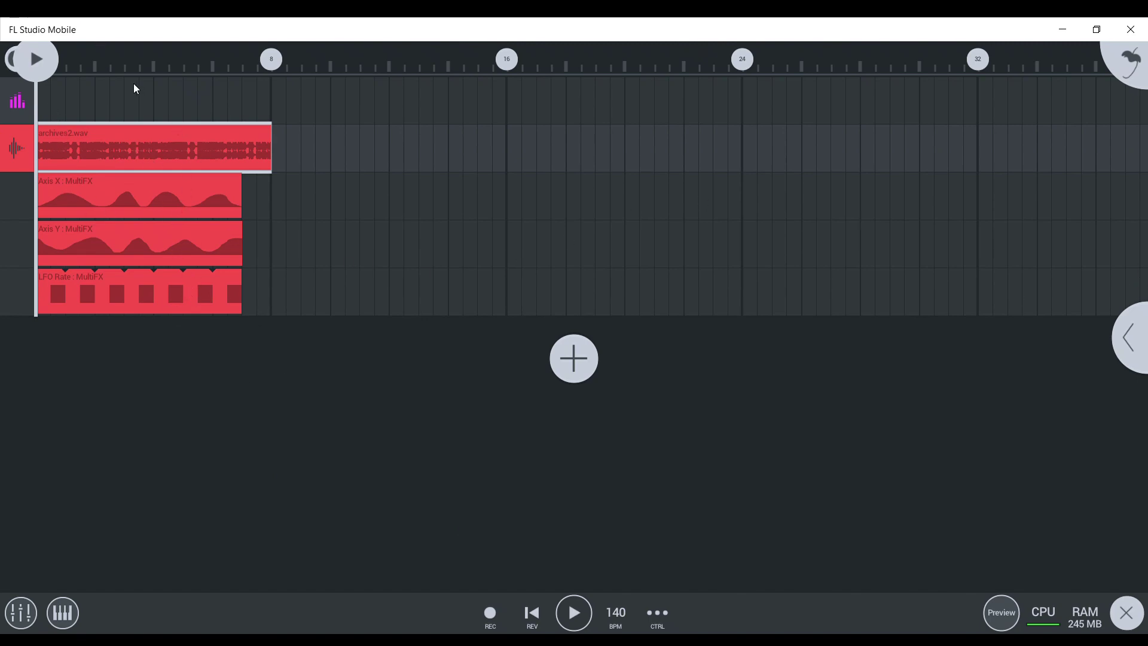
mouse_move(134, 84)
left_mouse_down()
mouse_move(139, 56)
mouse_move(157, 101)
mouse_move(104, 62)
mouse_move(159, 90)
left_mouse_up()
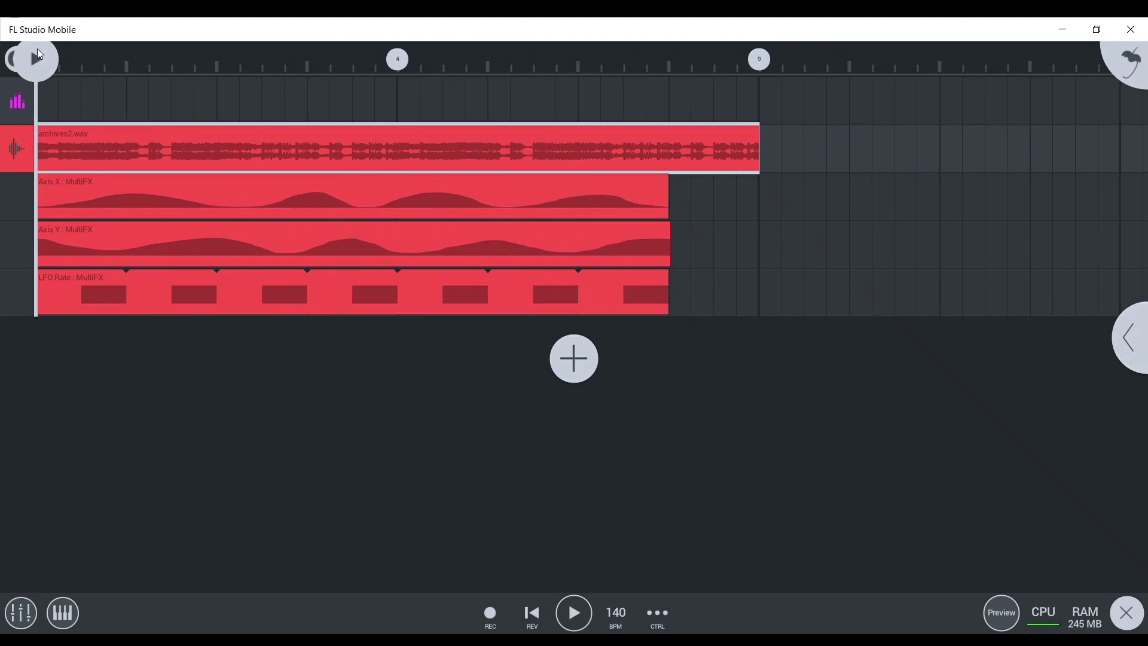
left_click(1129, 336)
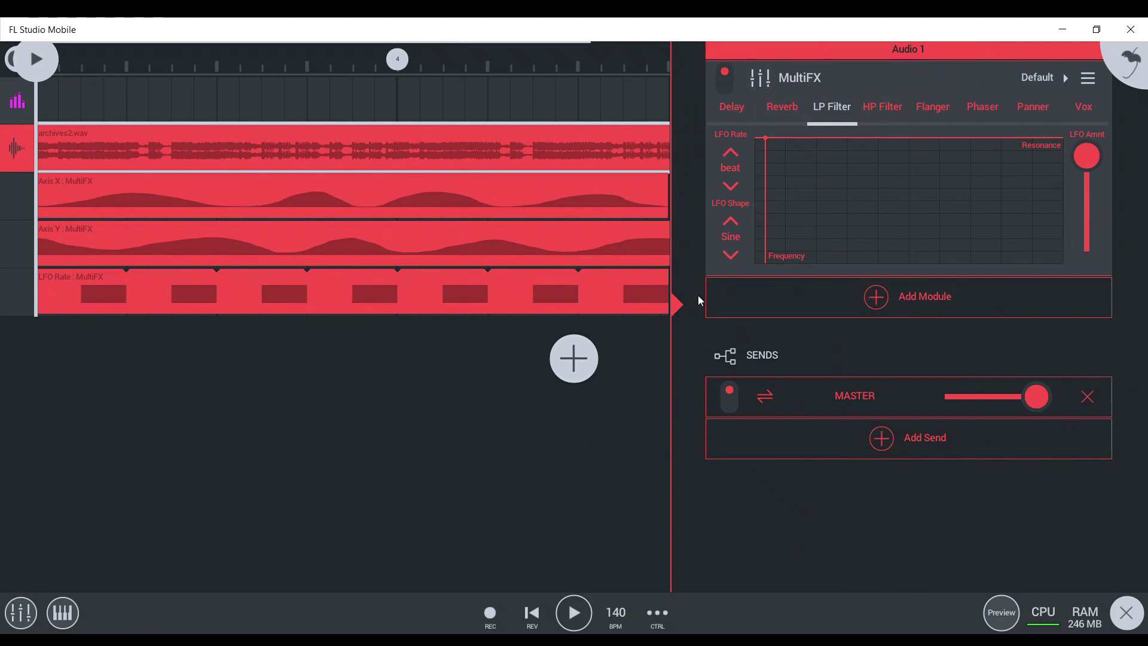
Create a new song with the default name, 140 BPM tempo, 4/4 time signature and Chromatic key, and hide the effects rack
left_click(1129, 63)
left_click(1116, 146)
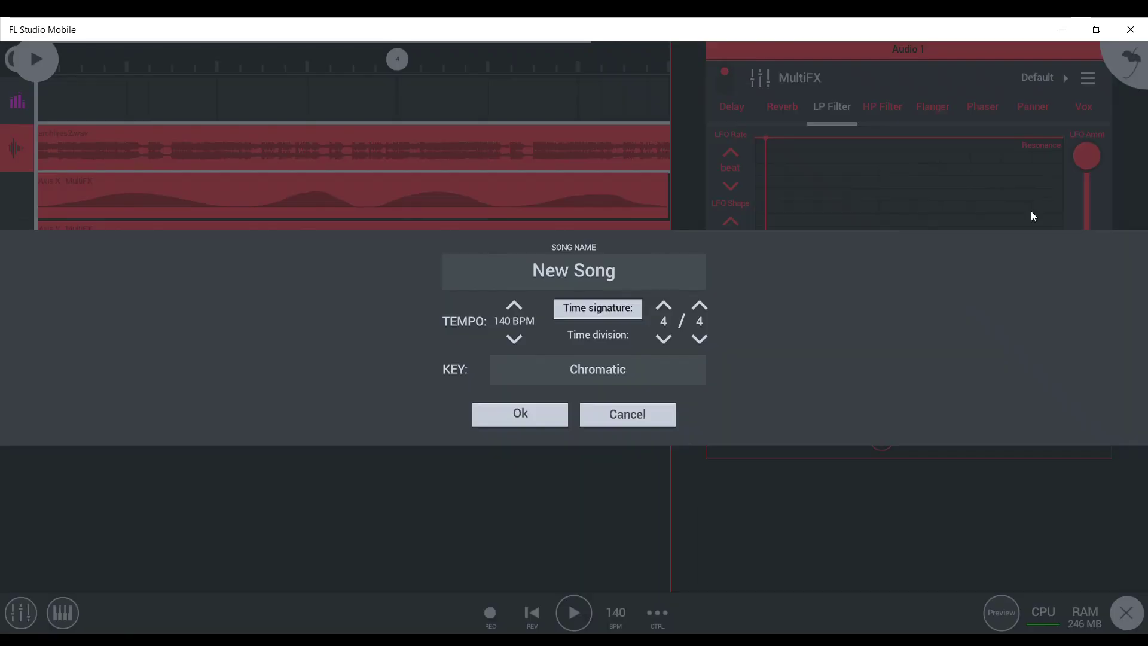
left_click(555, 408)
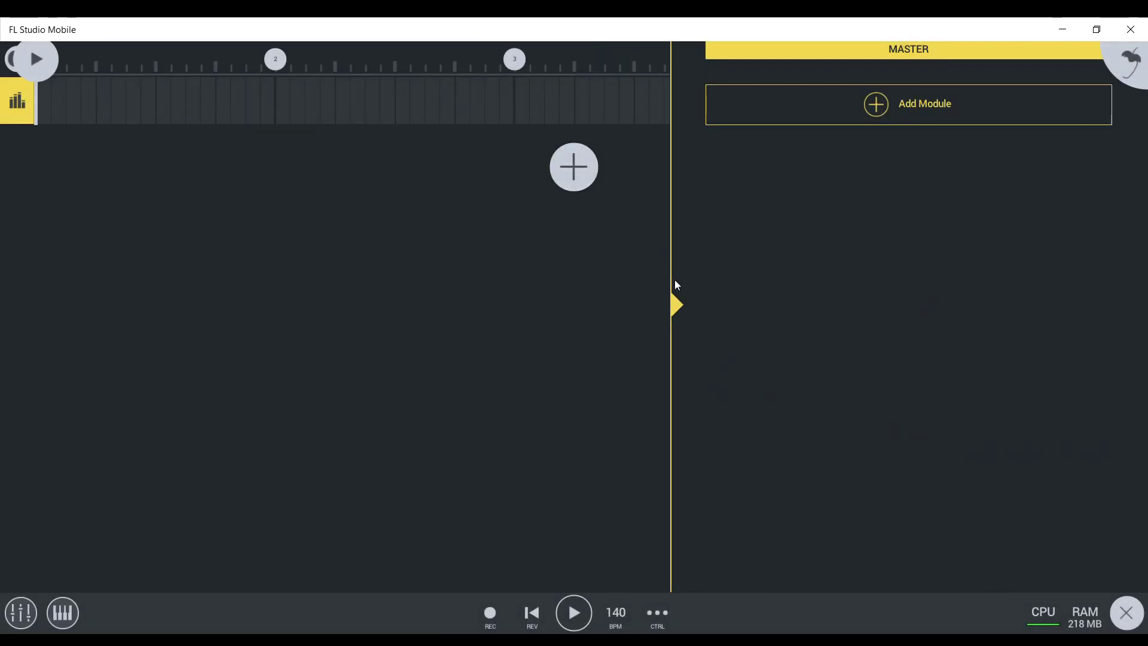
left_click(676, 299)
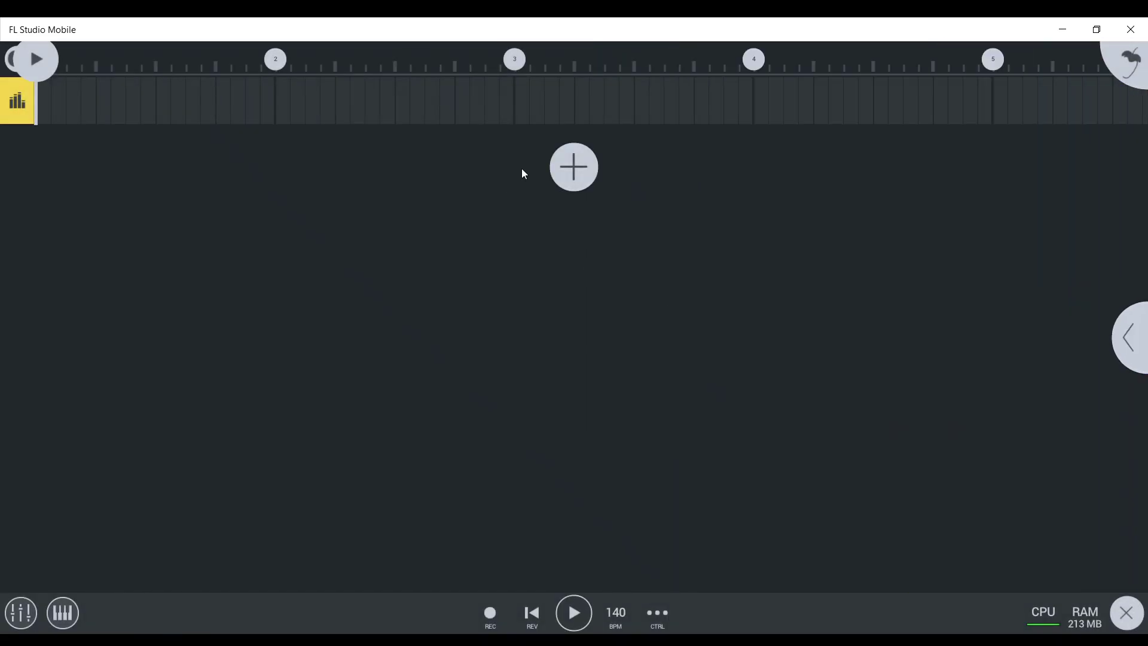
Add an audio clip track and load "ayo nujiku 2.mp3" from the My Tracks folder into it
left_click(565, 192)
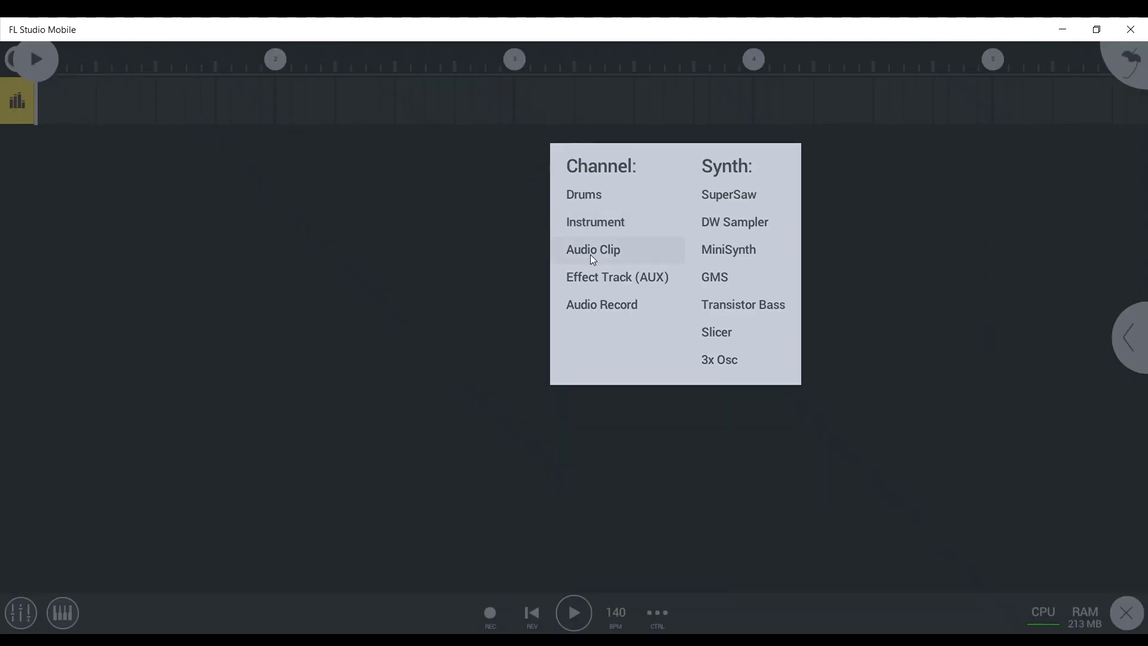
left_click(590, 254)
left_click(217, 121)
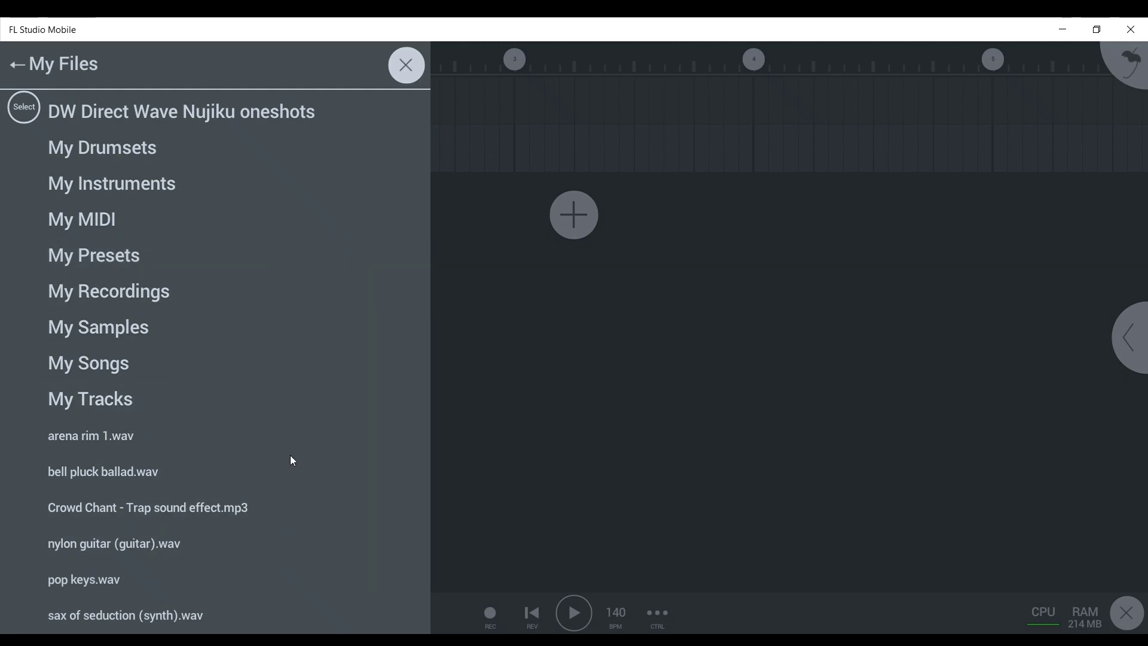
left_click(148, 397)
scroll(125, 242, "down", 5)
scroll(170, 265, "down", 3)
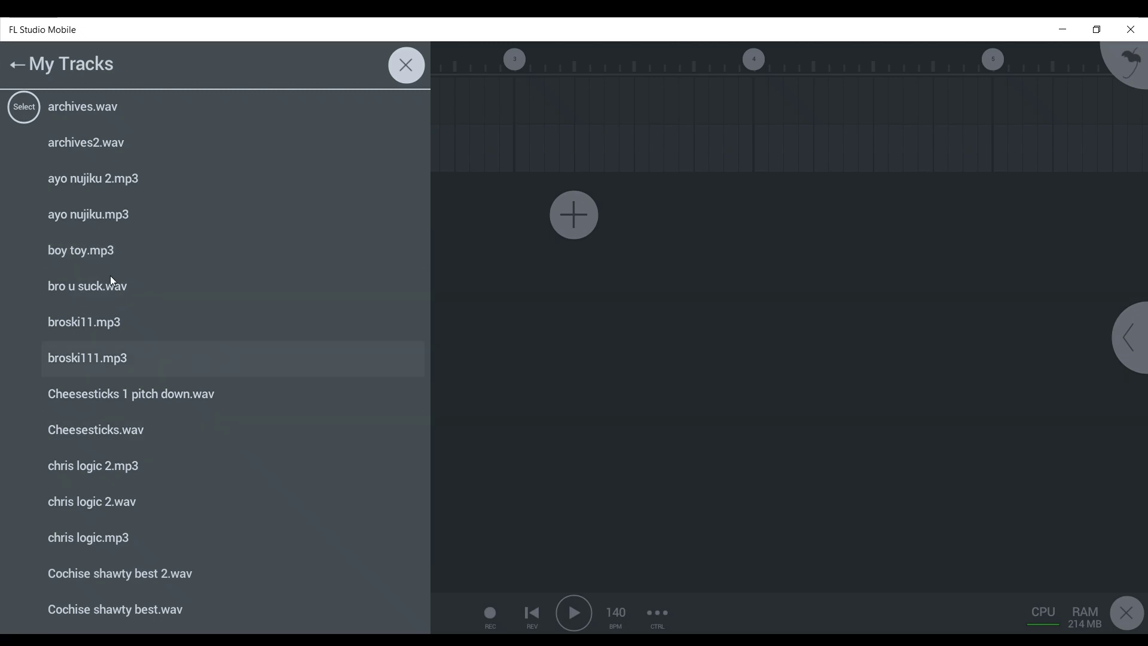
scroll(137, 253, "up", 2)
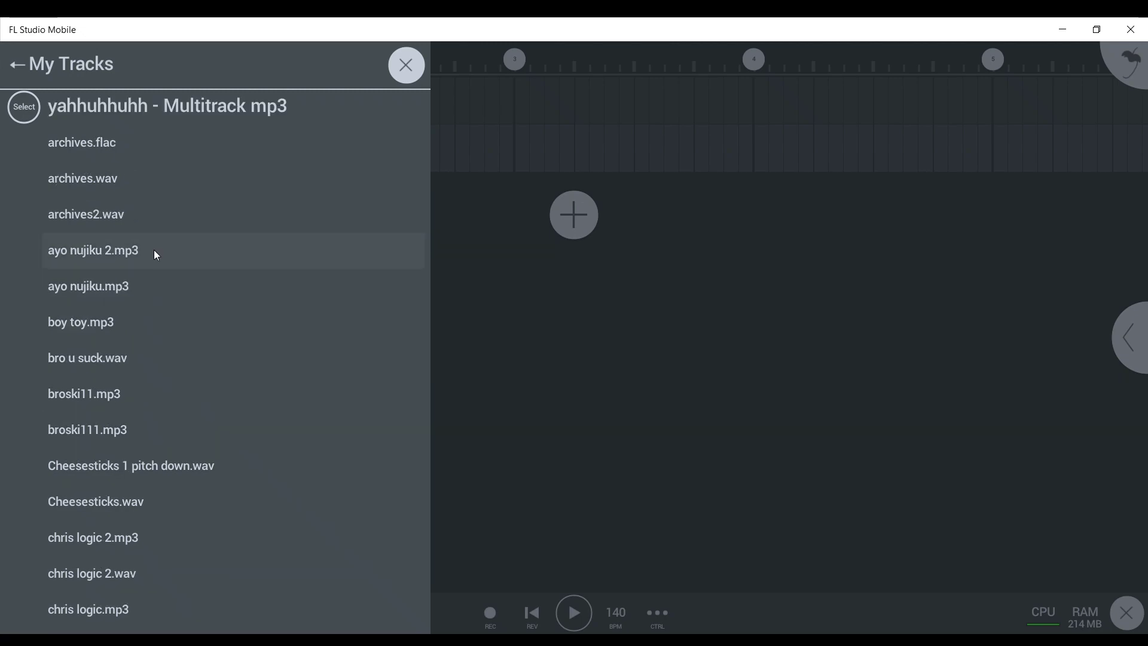
left_click(191, 251)
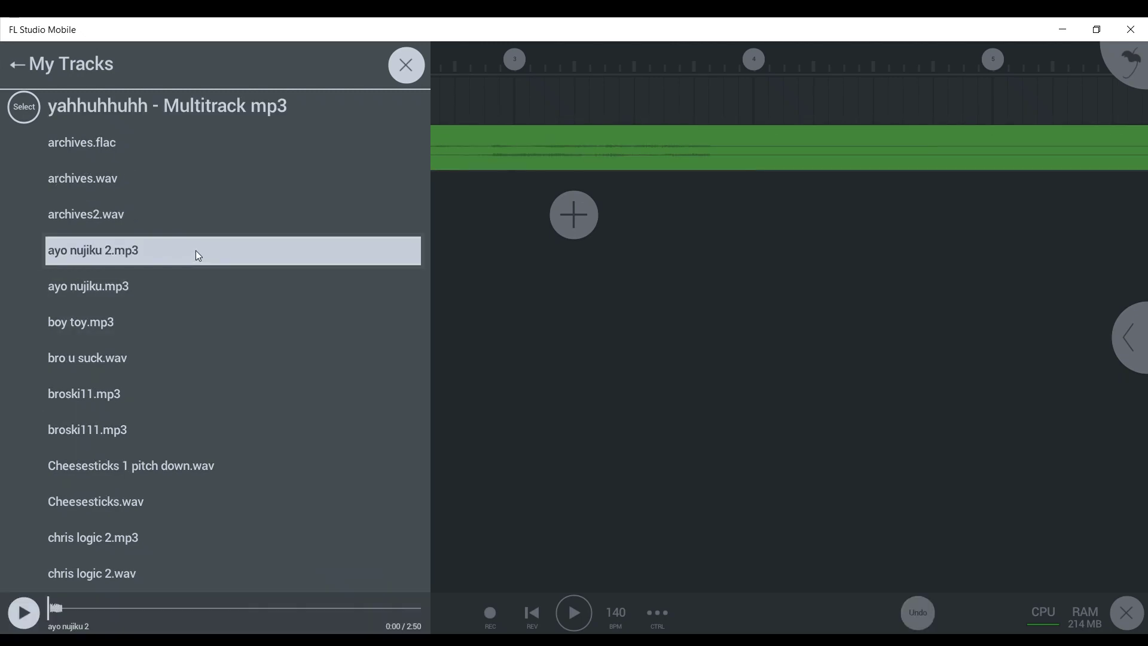
left_click(407, 65)
Play the song and try a tempo of 145 BPM, listening to the clip from the start
scroll(357, 63, "down", 3)
left_click(620, 625)
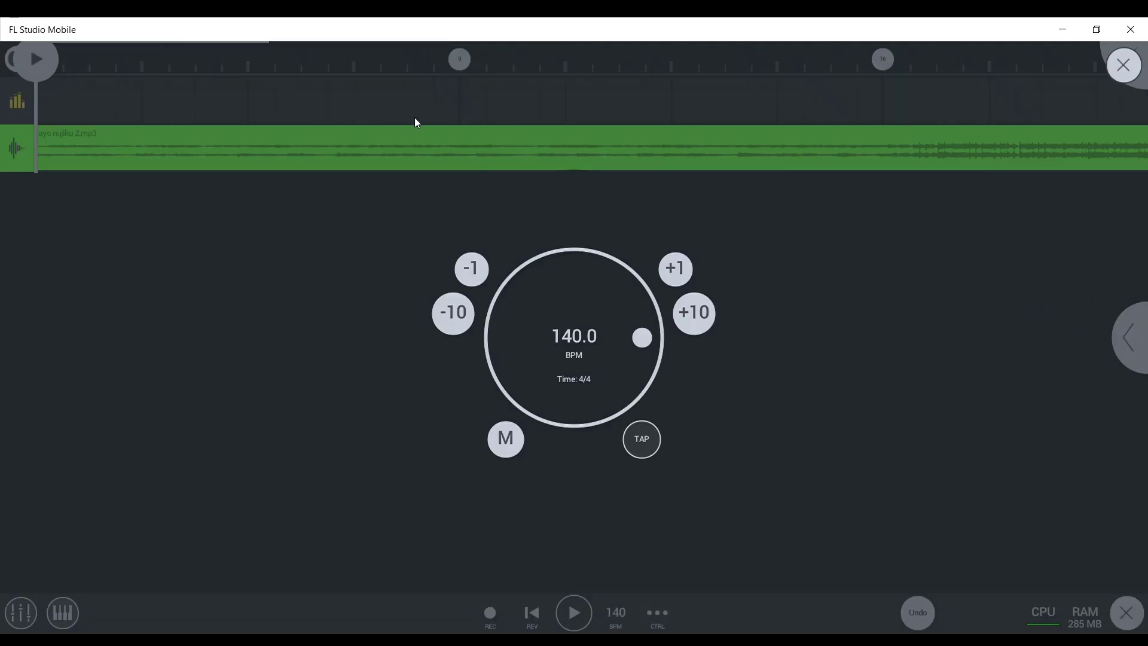
left_click(742, 407)
left_click(574, 609)
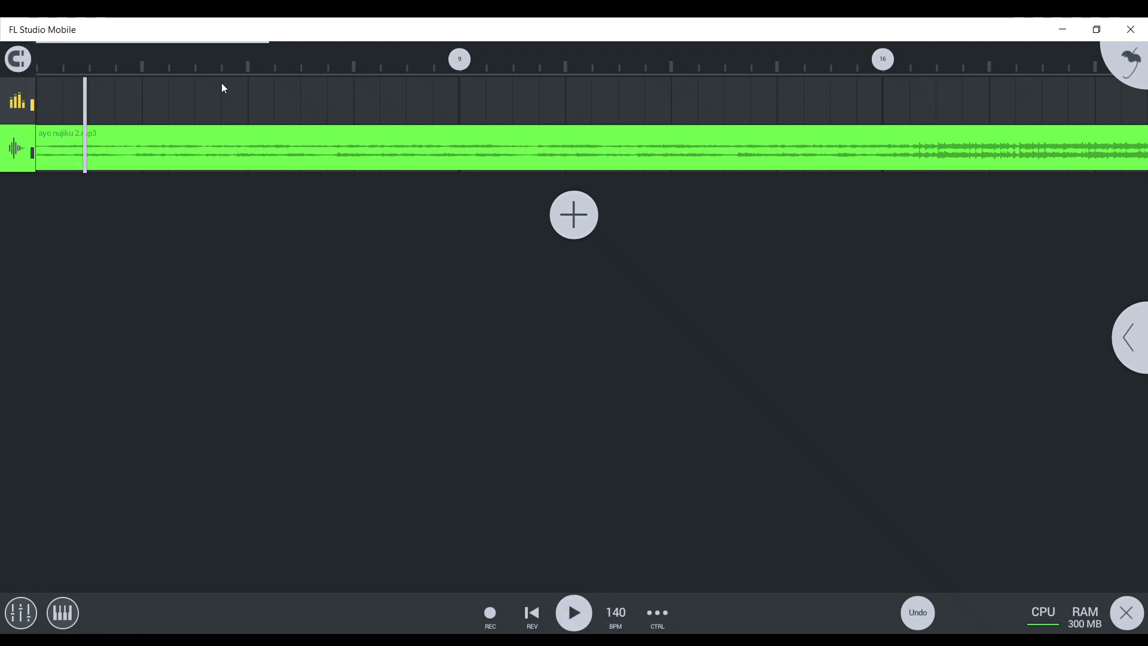
left_click(616, 616)
left_click(676, 269)
left_click(676, 269)
left_click(676, 269)
left_click(676, 269)
left_click(676, 269)
left_click(729, 263)
left_click(540, 617)
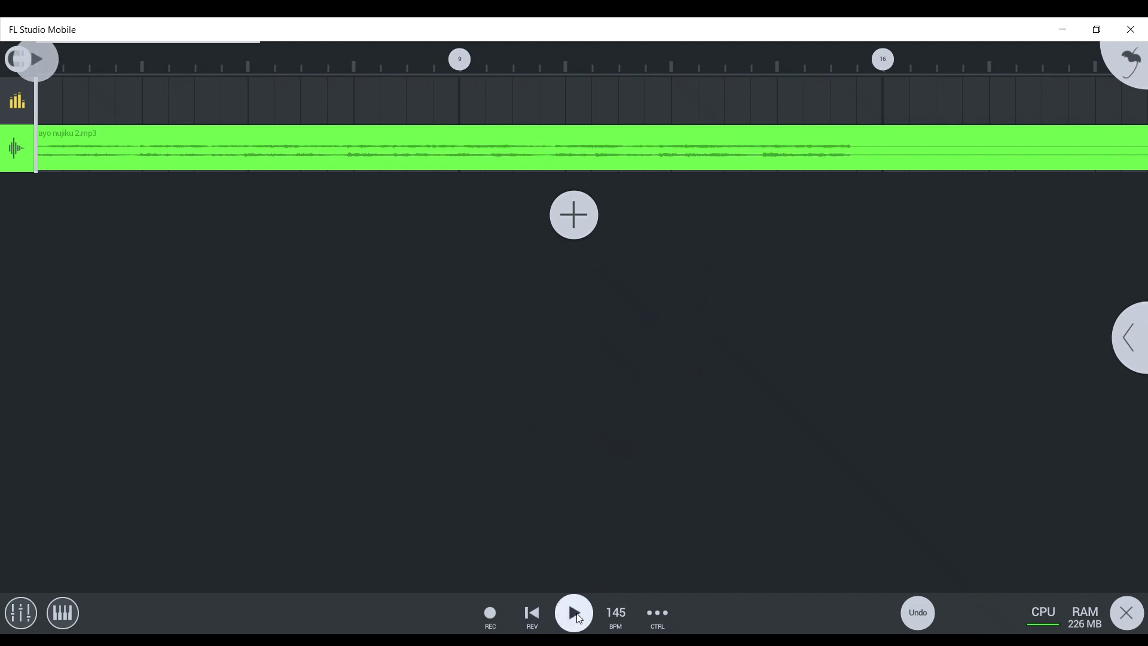
left_click(617, 617)
left_click(746, 362)
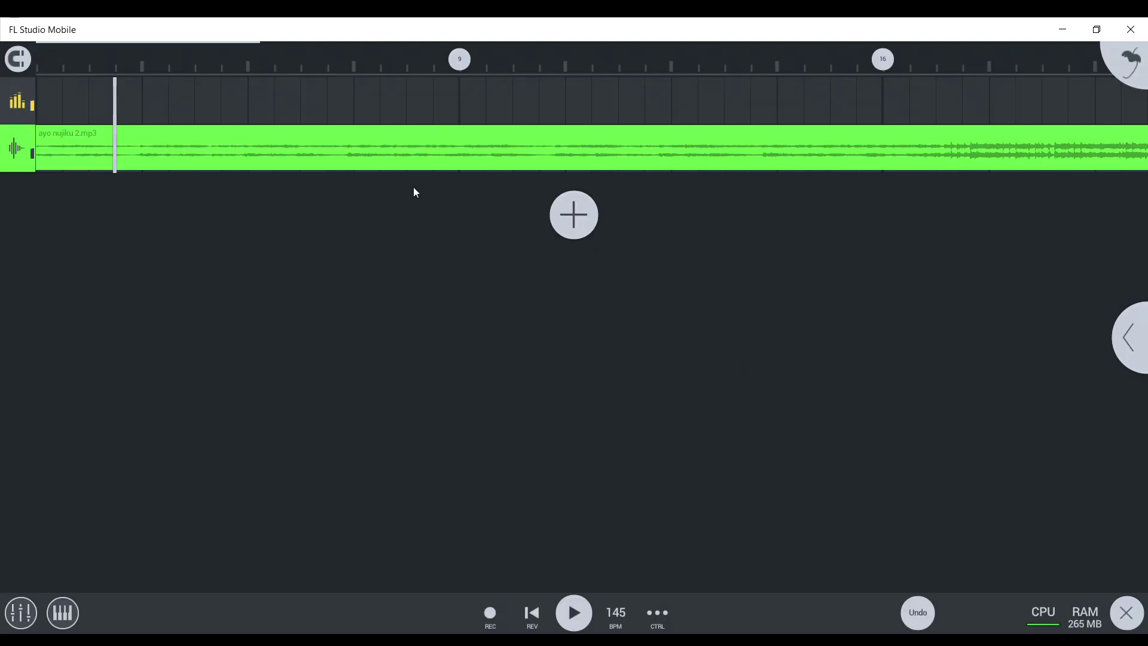
left_click_drag(220, 67, 342, 93)
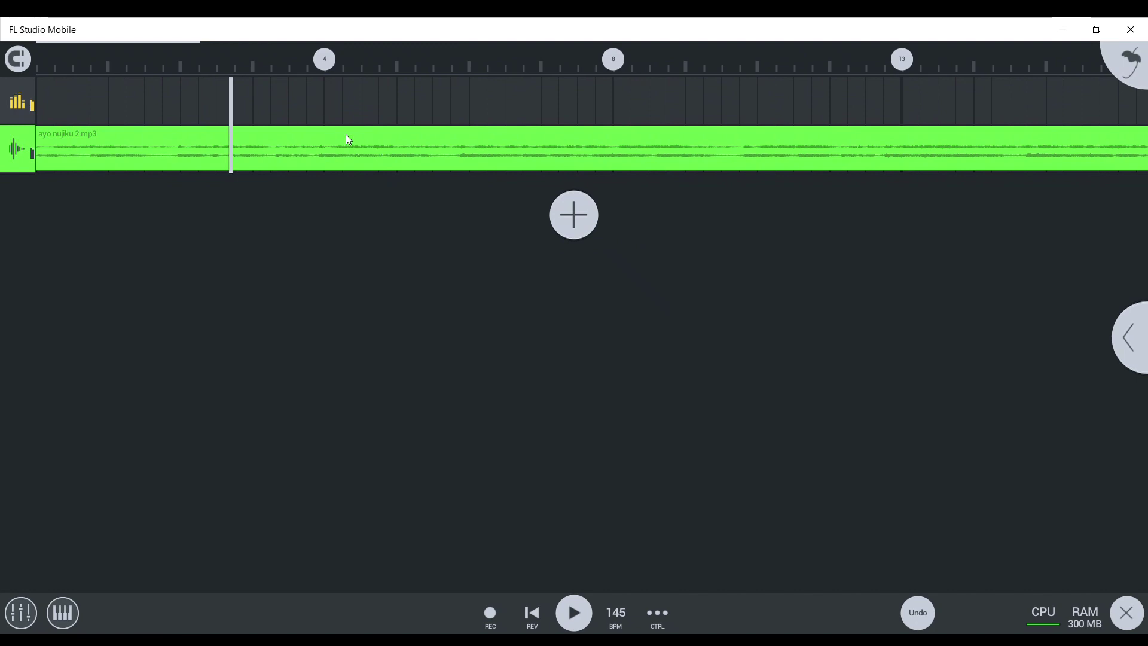
Set the song tempo to 147 BPM, replay the clip to check it and return playback to the start
left_click(617, 616)
left_click(674, 290)
left_click(674, 289)
left_click(751, 268)
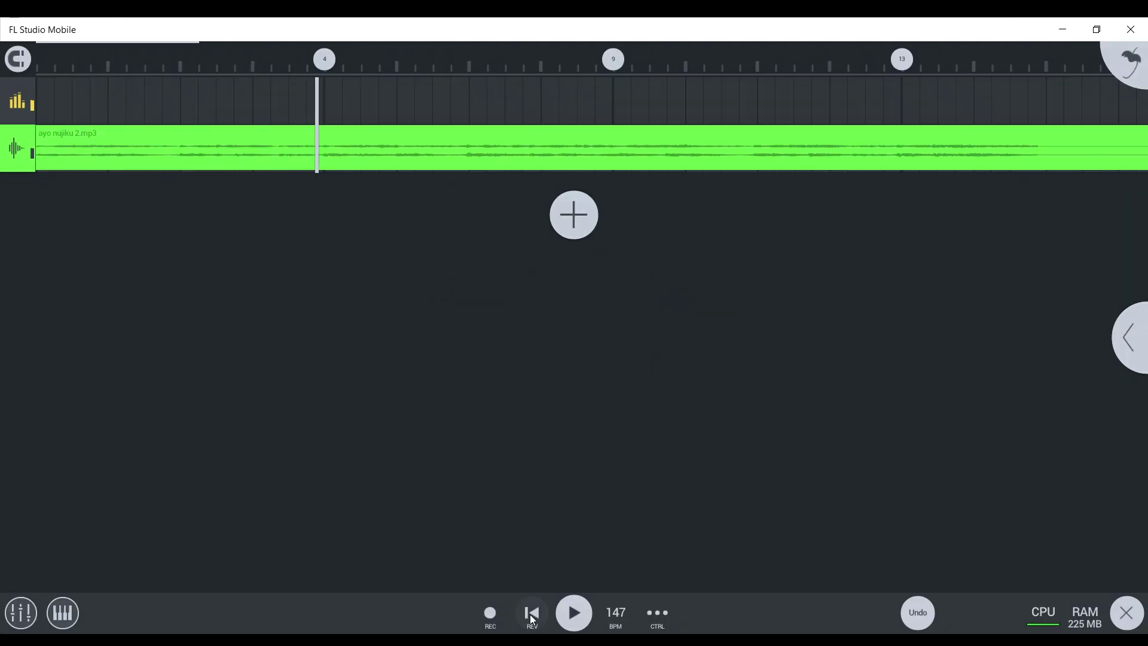
left_click(530, 614)
scroll(95, 66, "up", 2)
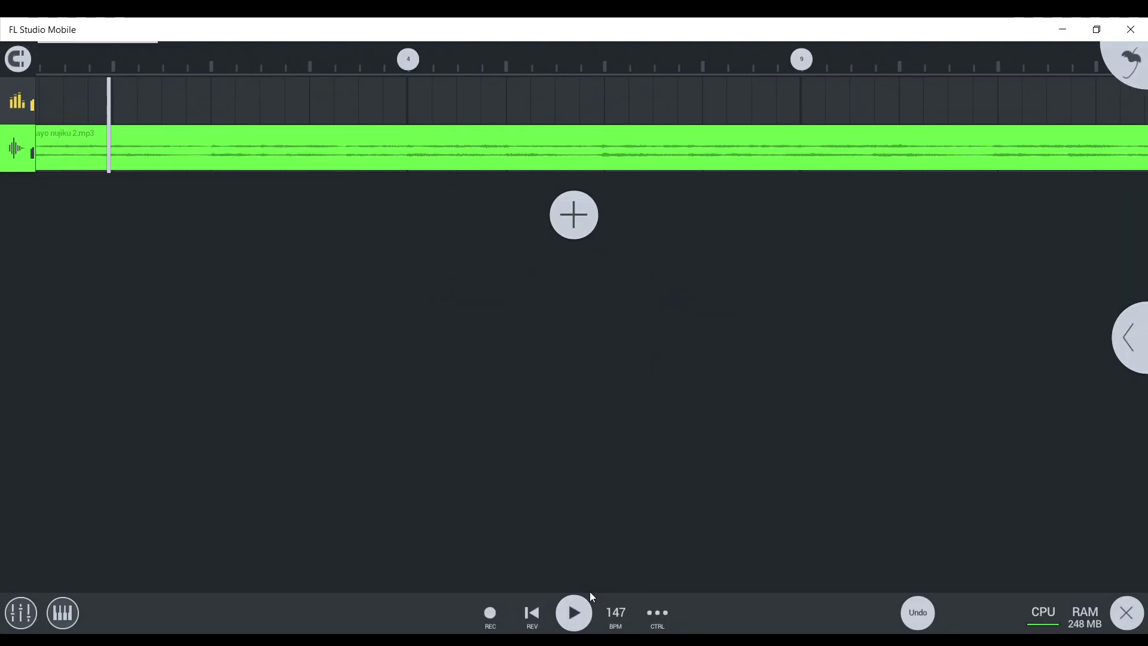
left_click(616, 616)
left_click(386, 252)
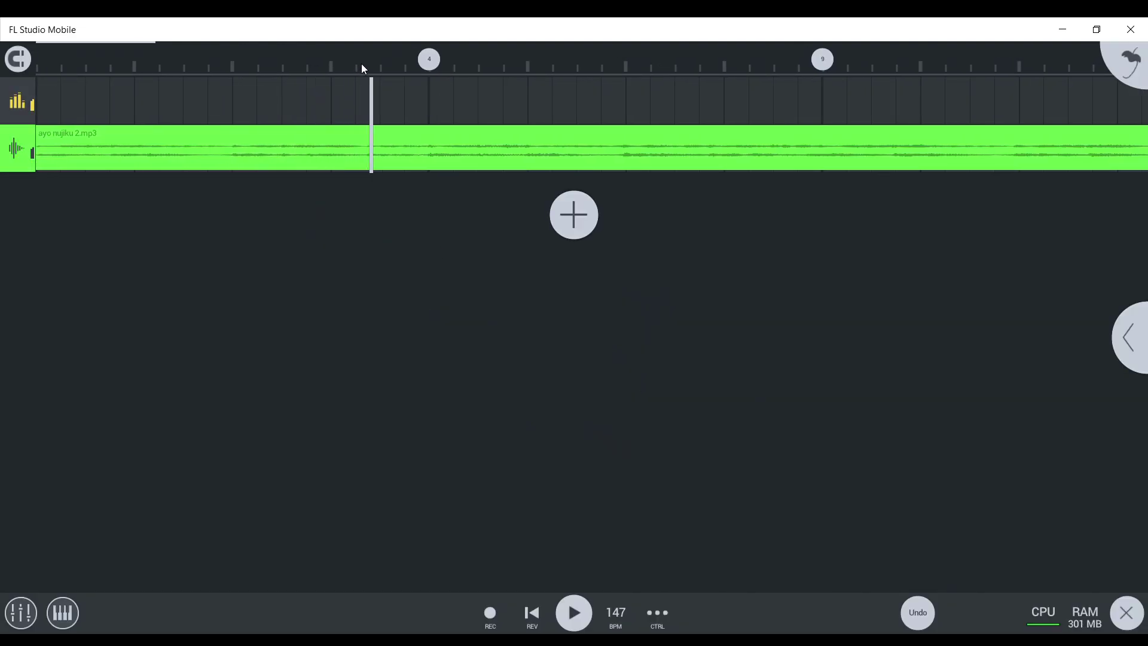
left_click(531, 613)
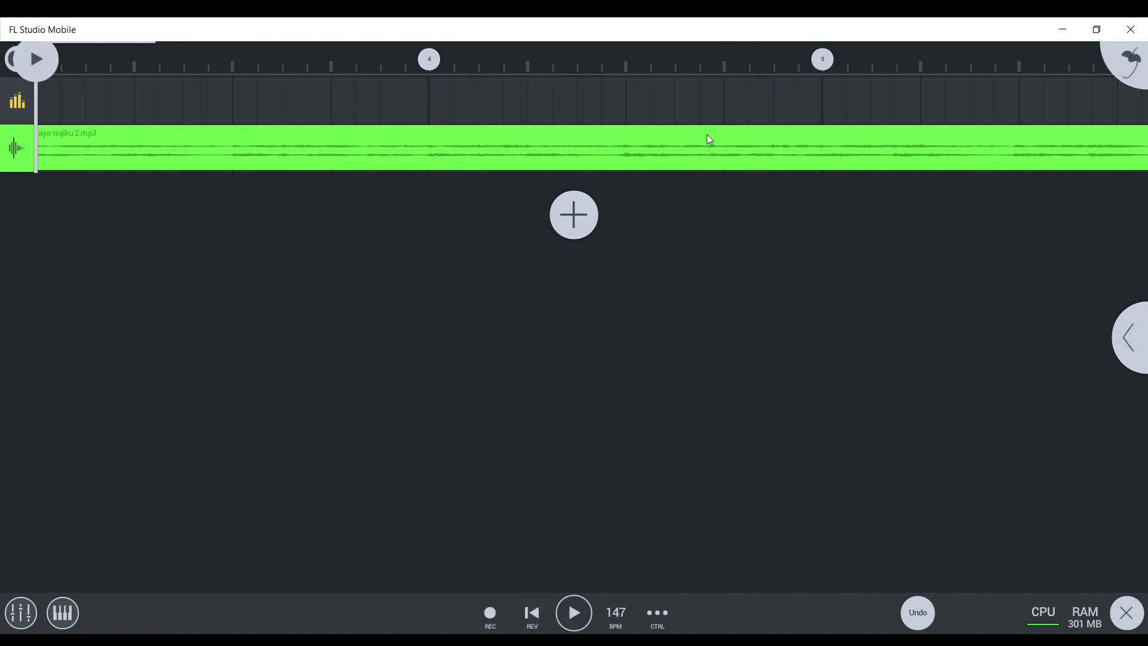
Select the "ayo nujiku 2.mp3" clip and add a MultiFX module to its track's effects rack
left_click(679, 151)
left_click(1128, 337)
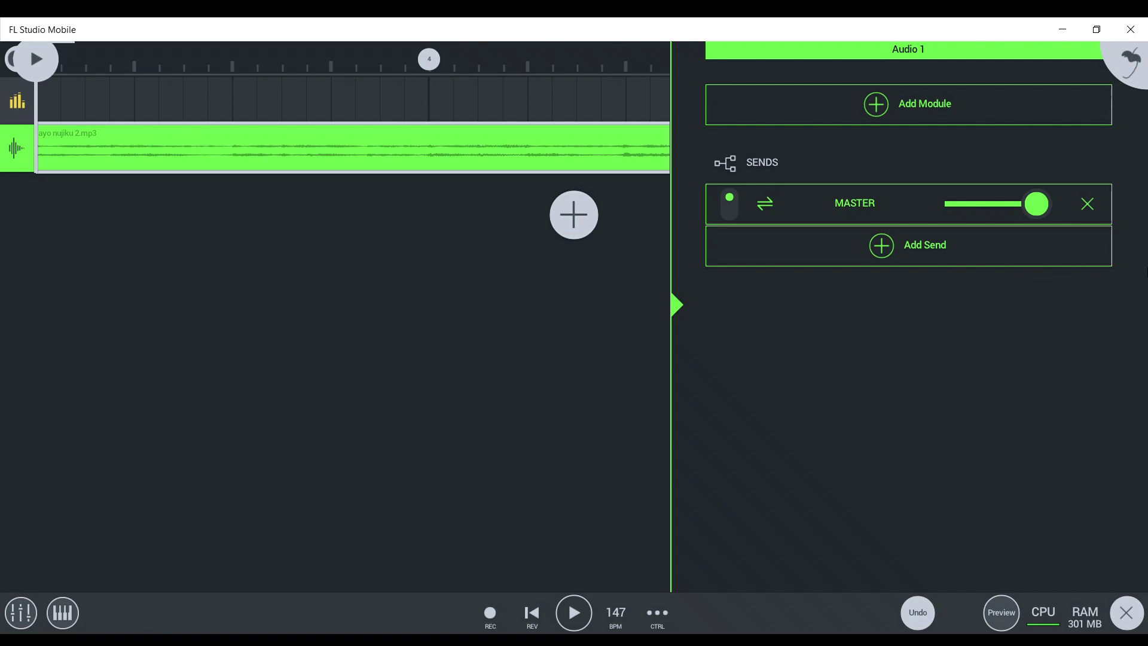
left_click(855, 101)
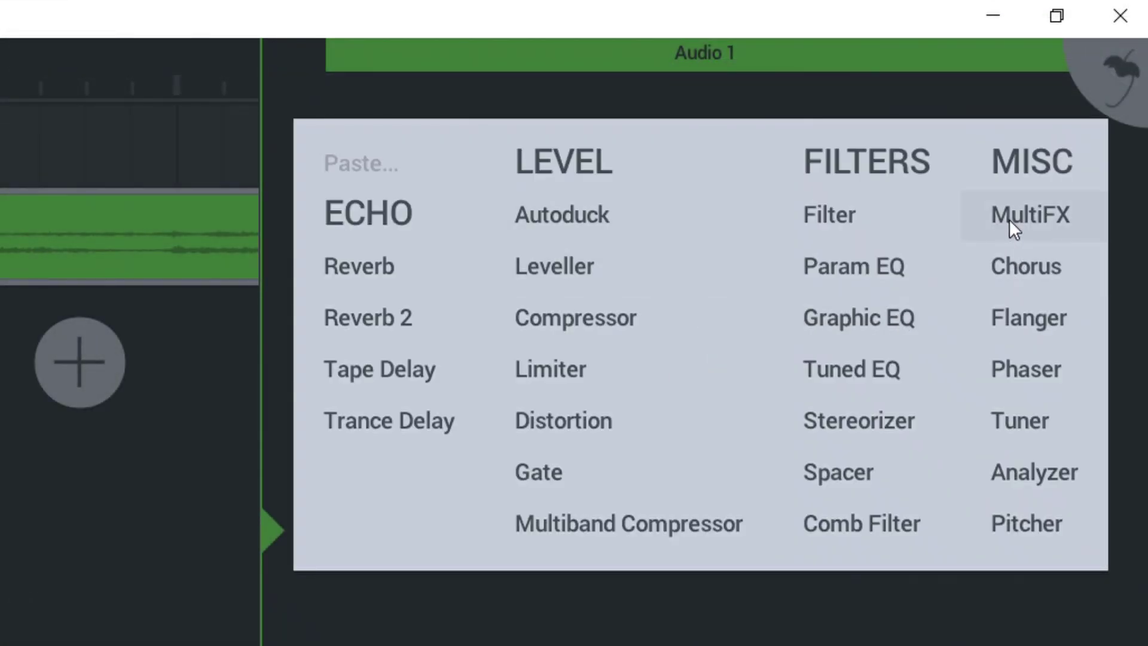
left_click(1009, 217)
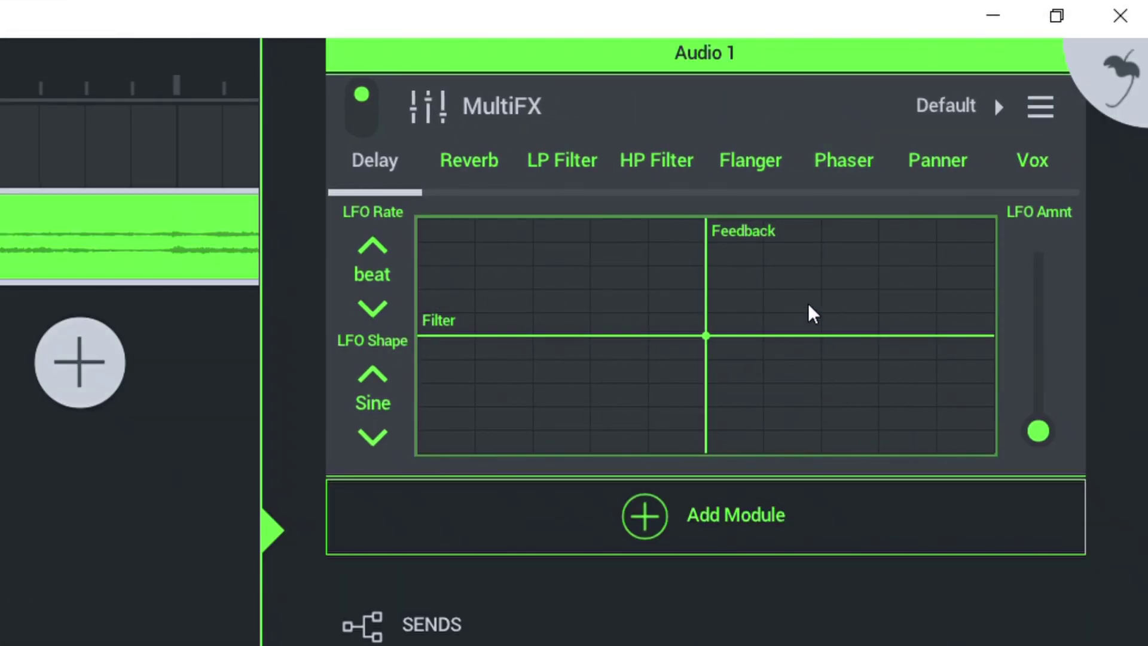
Switch MultiFX to LP Filter, raise the LFO amount to maximum, and set full resonance with a frequency near minimum
left_click(545, 176)
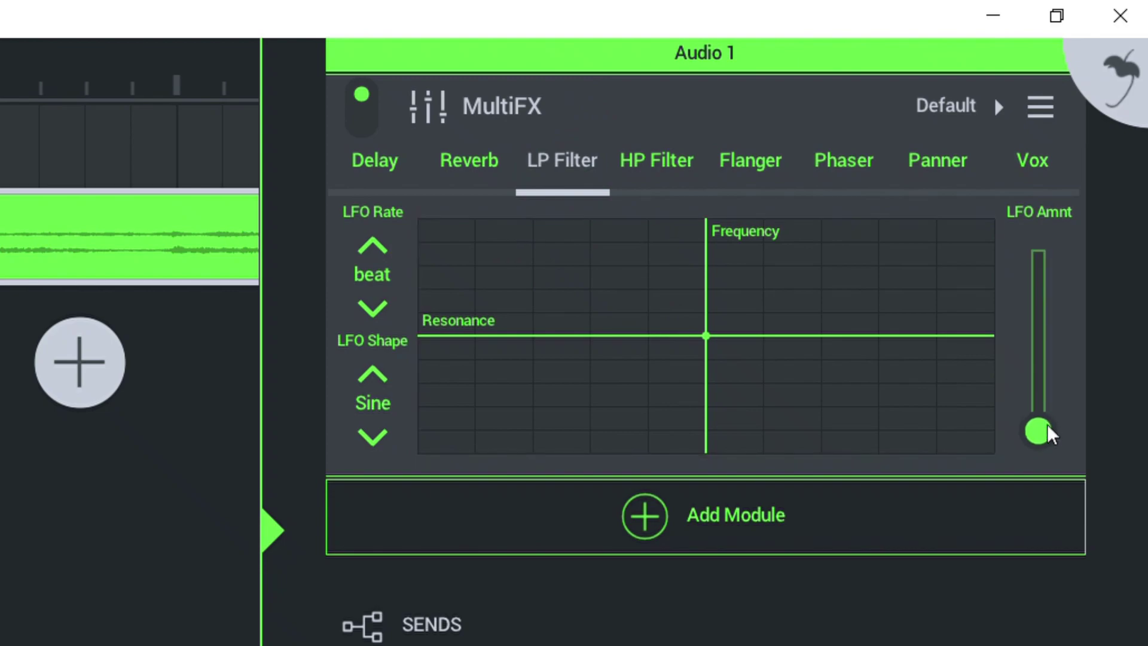
left_click_drag(1046, 430, 1084, 244)
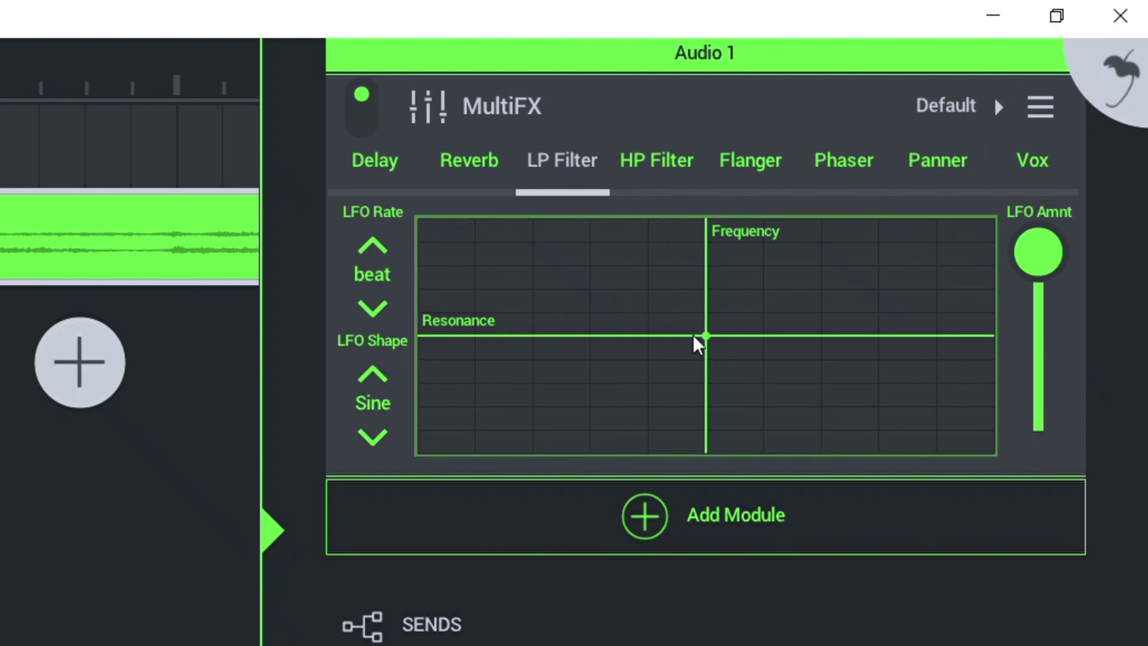
left_click_drag(710, 341, 449, 184)
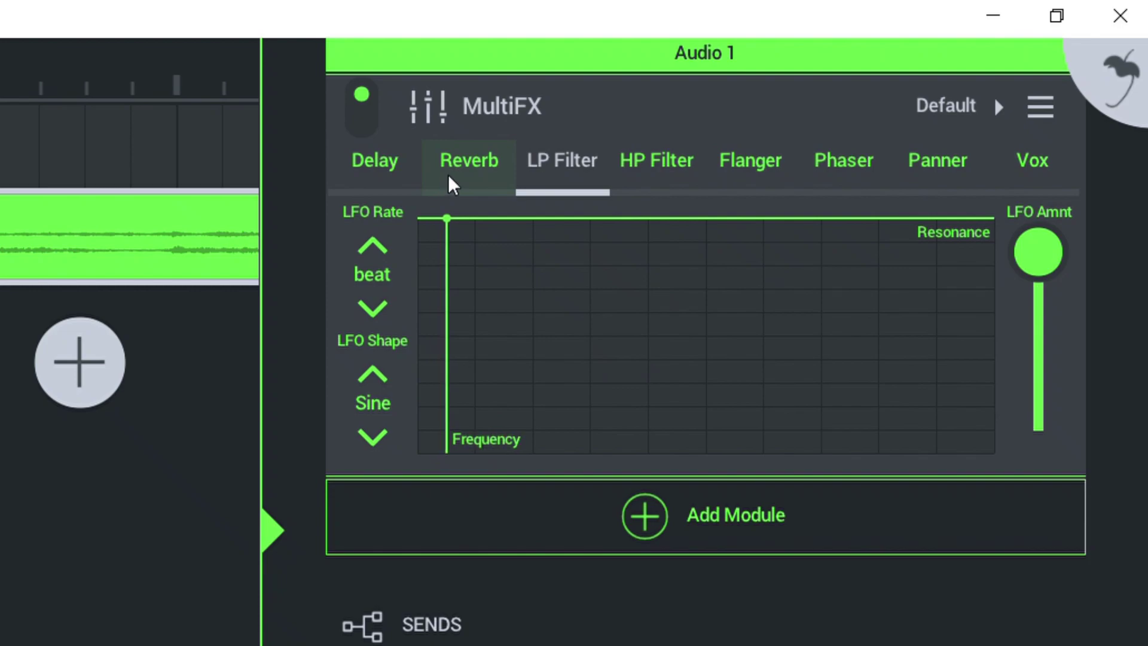
Add an automation track for the LFO Rate of MultiFX
left_click(373, 273)
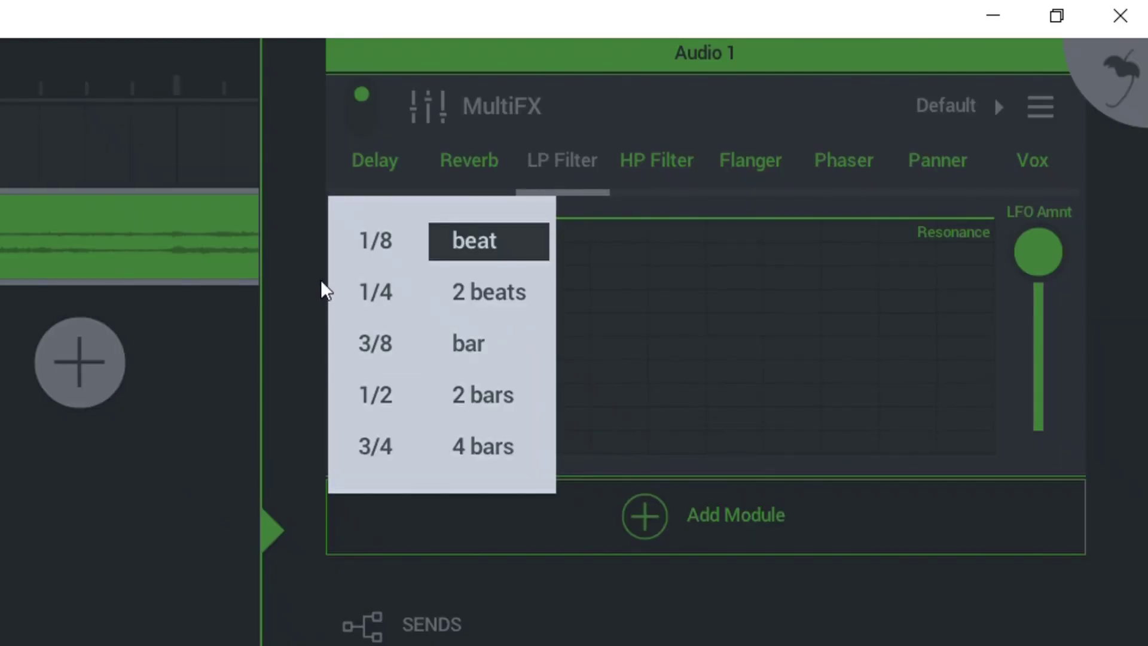
left_click(323, 291)
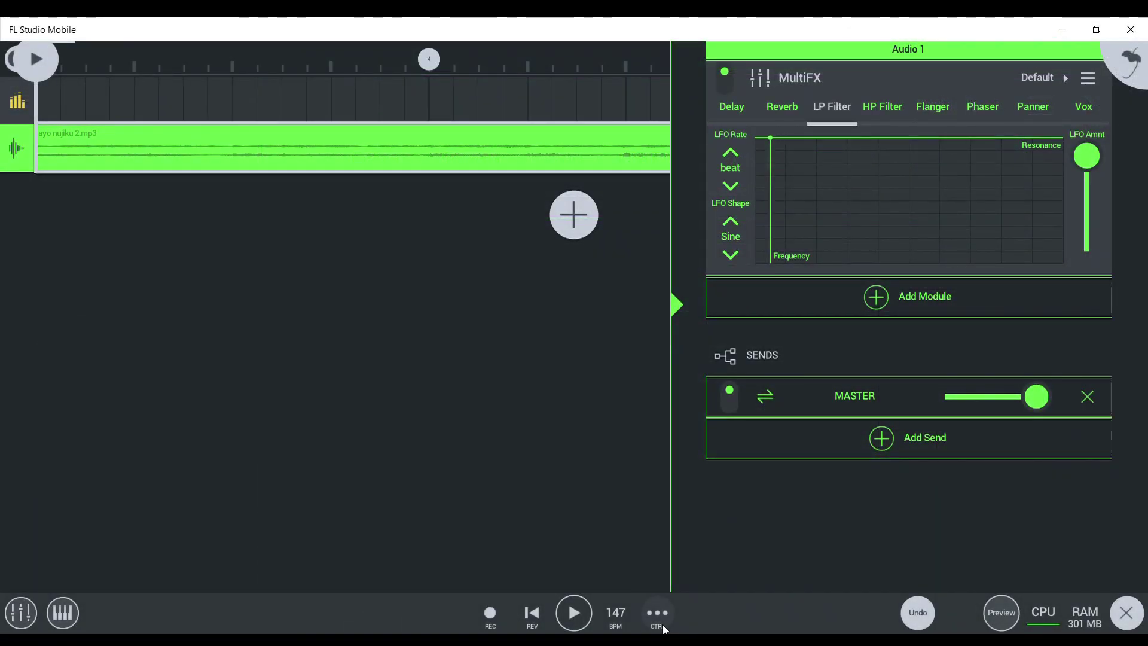
left_click(662, 625)
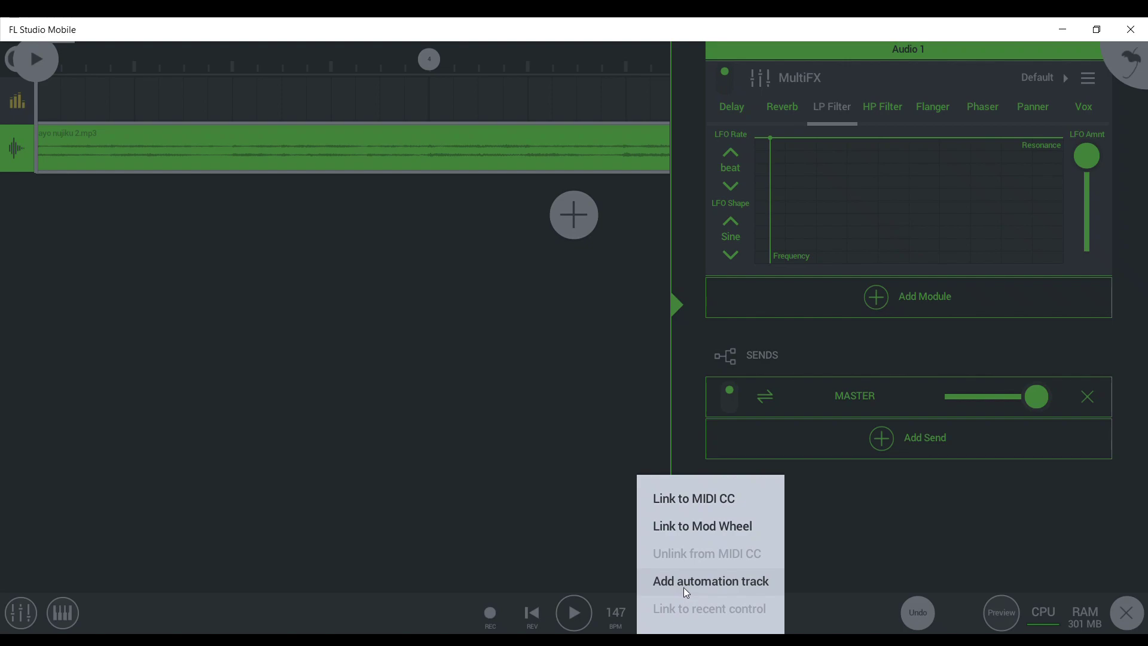
left_click(684, 587)
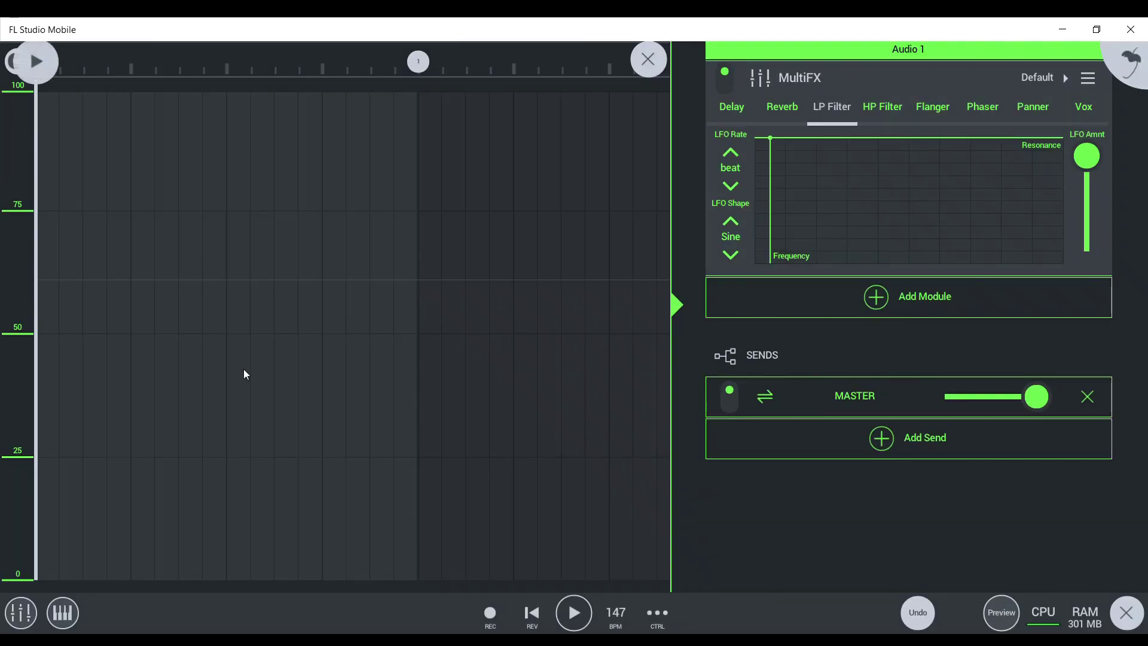
Draw LFO Rate automation holding 100 from mid-bar to the end of the first bar, dropping there to about 60, and close the editor
left_click(677, 304)
scroll(324, 59, "down", 1)
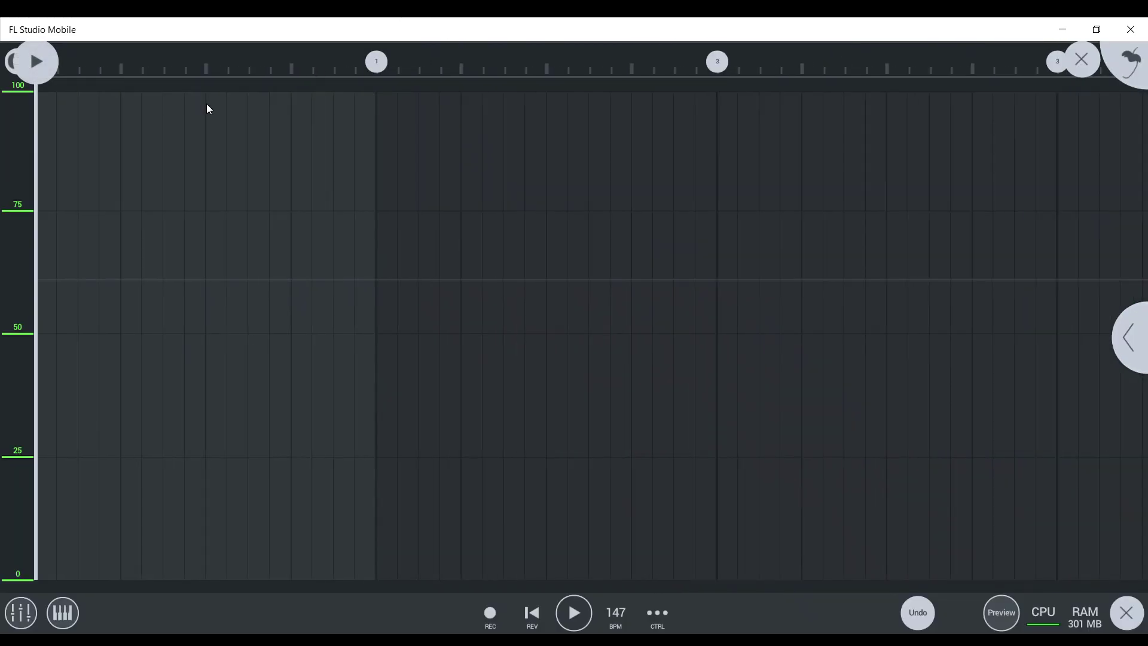
left_click(207, 104)
left_click_drag(206, 104, 206, 91)
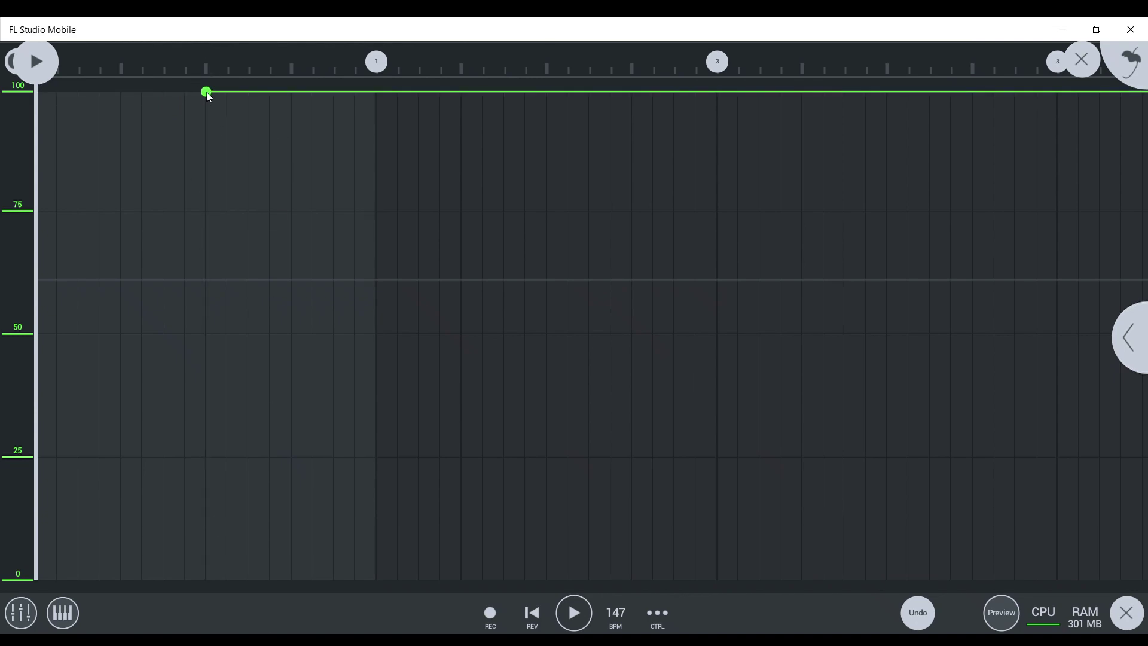
left_click(380, 102)
left_click_drag(379, 103, 383, 60)
left_click_drag(377, 281, 374, 292)
left_click(456, 243)
left_click(461, 240)
left_click(471, 203)
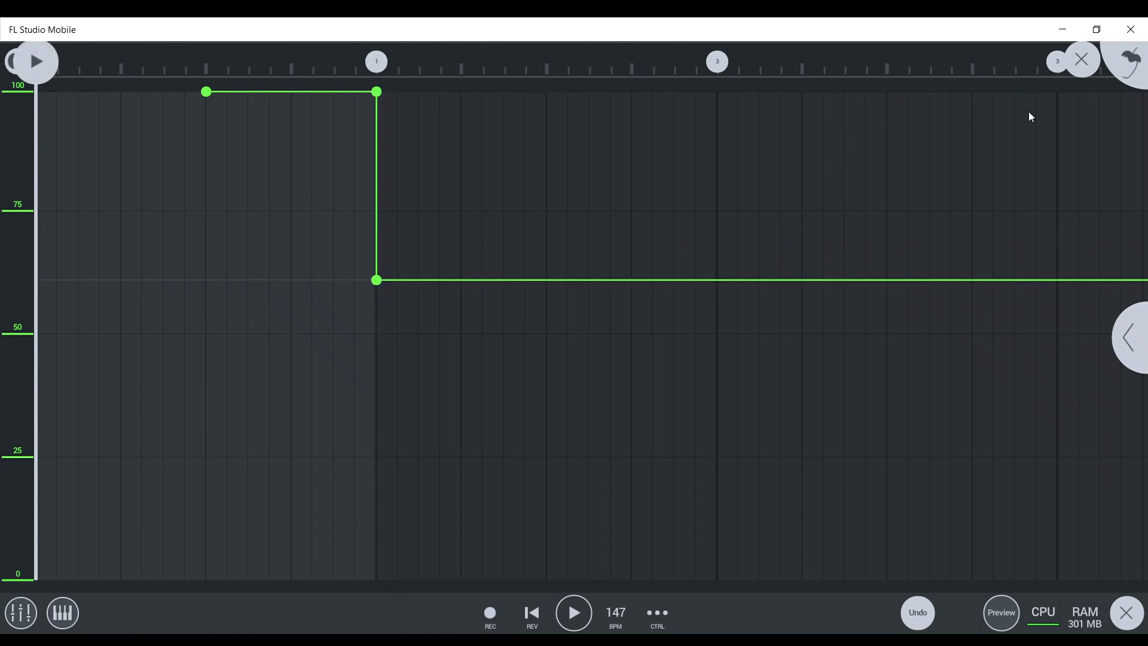
left_click(1099, 58)
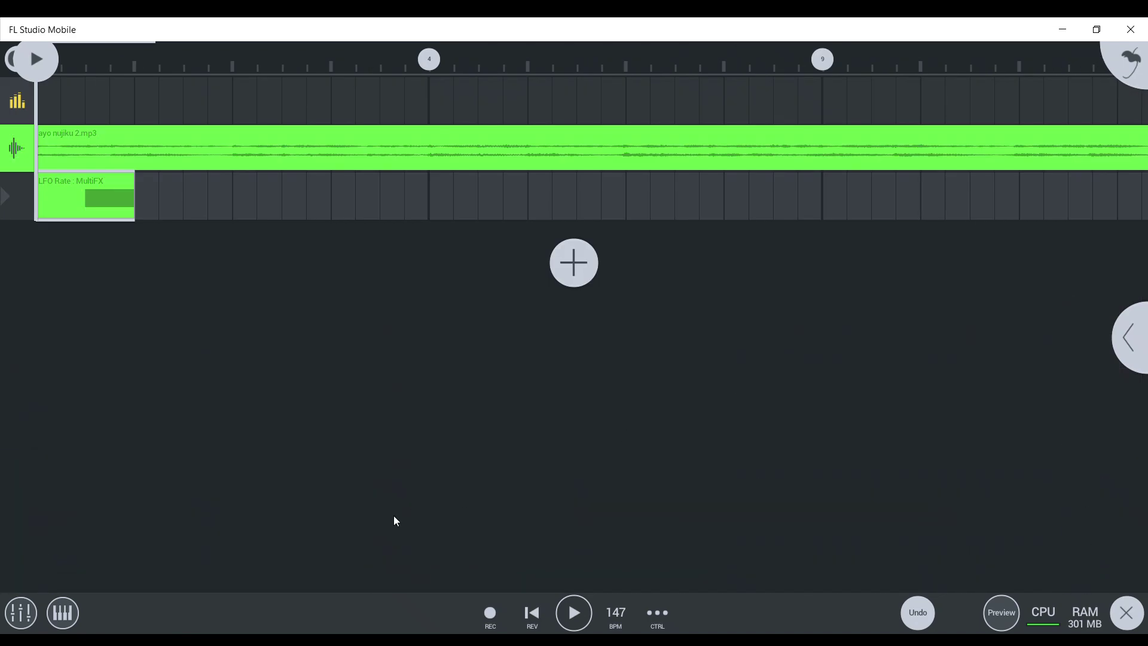
Extend the LFO Rate automation clip so that its one-bar pattern loops for seven bars
left_click(102, 197)
left_click_drag(149, 197, 740, 197)
left_click_drag(477, 71, 611, 545)
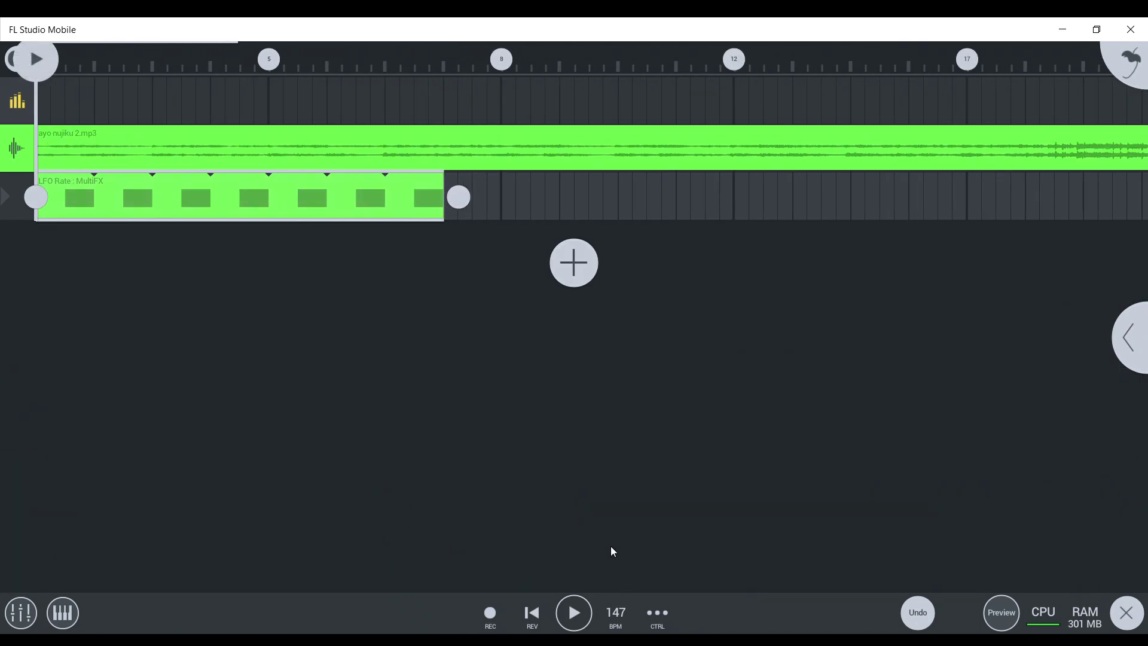
Play back the looped LFO Rate automation and return the playhead to the start of the song
left_click(587, 608)
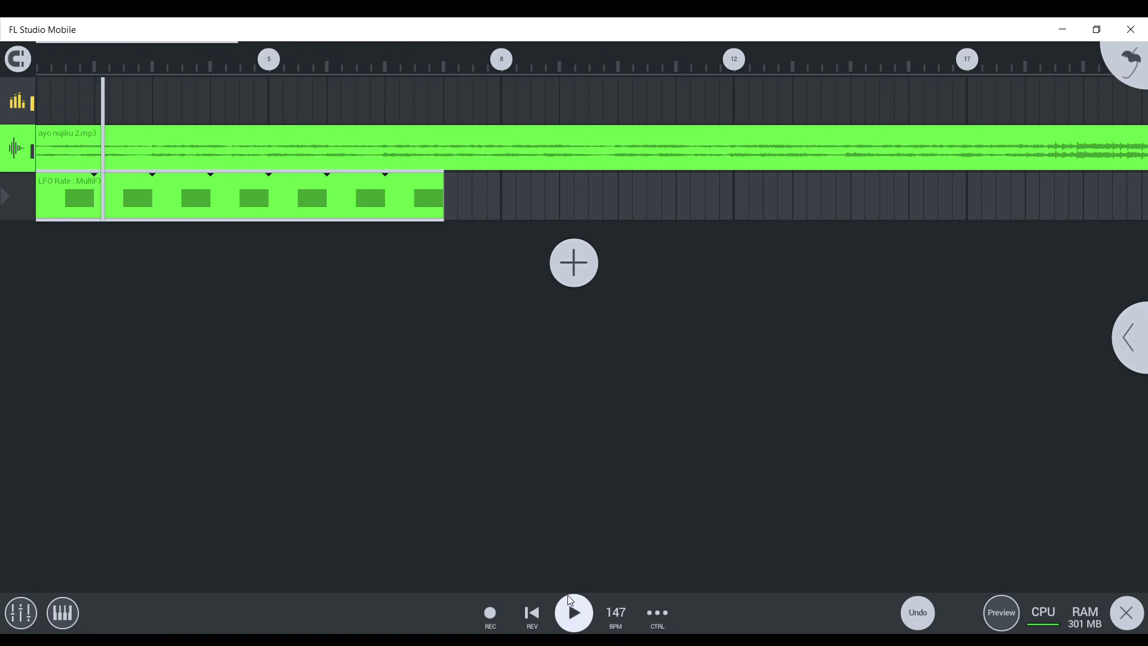
left_click(536, 610)
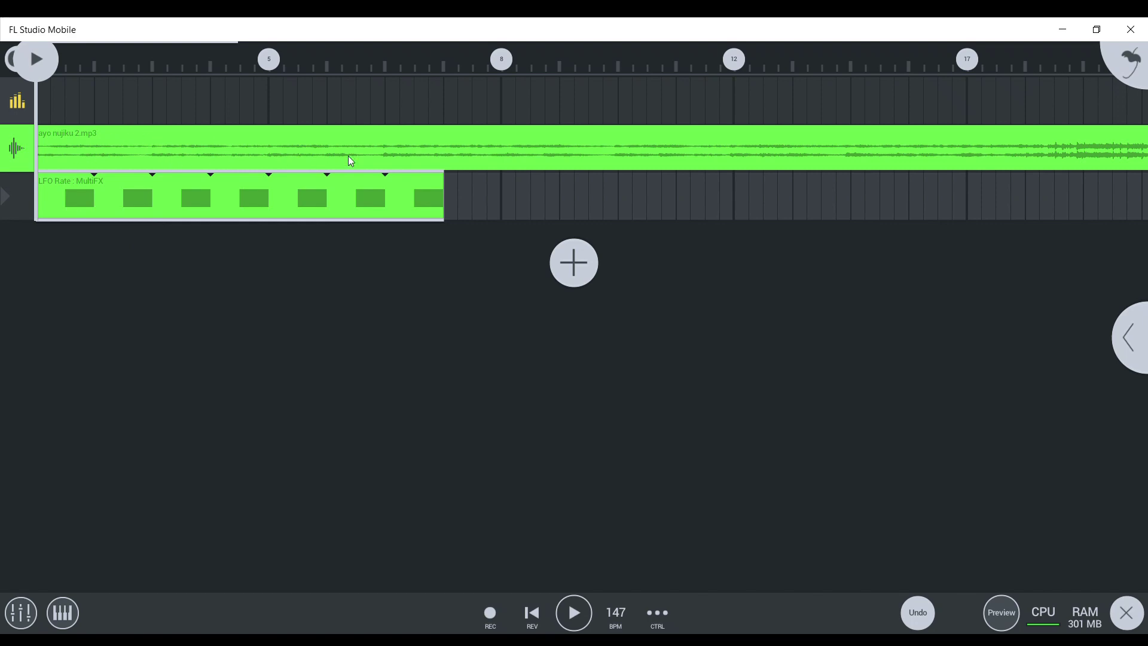
left_click_drag(89, 50, 228, 112)
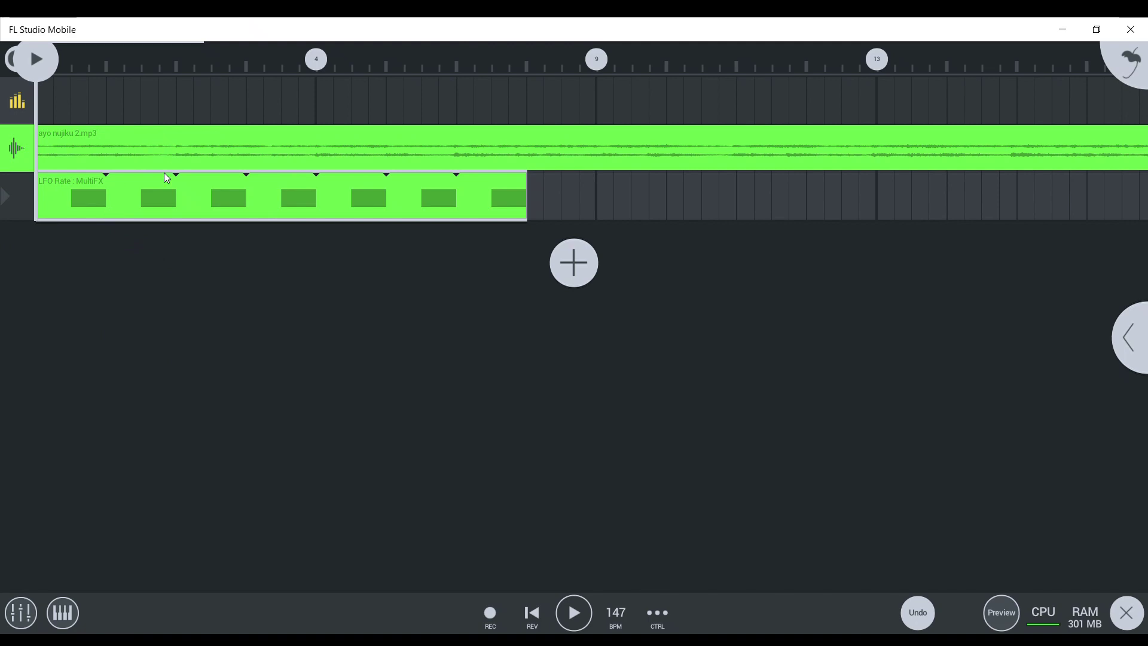
mouse_move(58, 69)
left_mouse_down()
mouse_move(187, 81)
mouse_move(58, 72)
left_mouse_up()
Record Axis X and Axis Y automation by sweeping the LP Filter frequency and resonance over about eight bars, and return to the start
left_click(1130, 338)
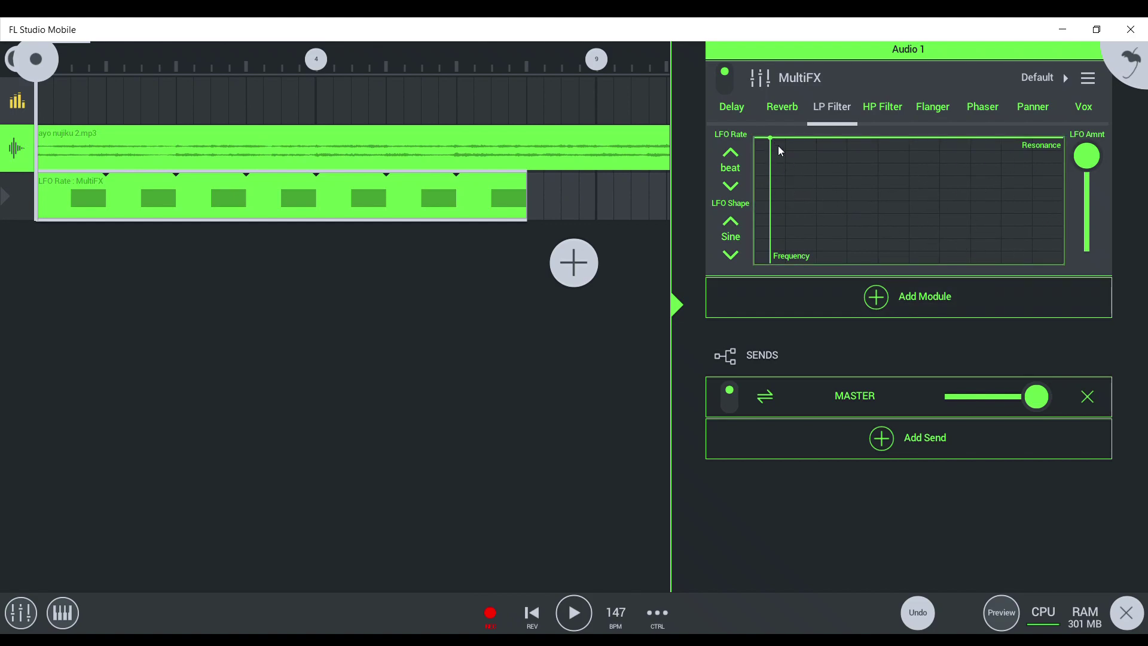
mouse_move(770, 139)
left_mouse_down()
mouse_move(804, 194)
mouse_move(901, 231)
mouse_move(1018, 208)
mouse_move(802, 202)
mouse_move(1019, 231)
mouse_move(1038, 196)
mouse_move(930, 208)
mouse_move(774, 174)
mouse_move(804, 148)
mouse_move(995, 240)
mouse_move(1057, 196)
mouse_move(1013, 173)
mouse_move(842, 221)
mouse_move(755, 173)
mouse_move(811, 154)
mouse_move(896, 205)
mouse_move(1057, 220)
mouse_move(1018, 168)
mouse_move(944, 192)
mouse_move(767, 148)
mouse_move(763, 176)
mouse_move(852, 213)
mouse_move(990, 230)
mouse_move(1031, 205)
mouse_move(987, 181)
mouse_move(795, 156)
mouse_move(764, 163)
mouse_move(849, 213)
mouse_move(967, 230)
mouse_move(1009, 220)
mouse_move(975, 171)
mouse_move(776, 143)
mouse_move(763, 157)
mouse_move(777, 186)
mouse_move(933, 240)
mouse_move(996, 235)
mouse_move(1015, 212)
mouse_move(790, 139)
mouse_move(761, 167)
mouse_move(801, 206)
mouse_move(947, 244)
mouse_move(1020, 238)
mouse_move(1008, 183)
mouse_move(846, 152)
mouse_move(766, 187)
mouse_move(856, 239)
mouse_move(905, 245)
left_mouse_up()
left_click(531, 612)
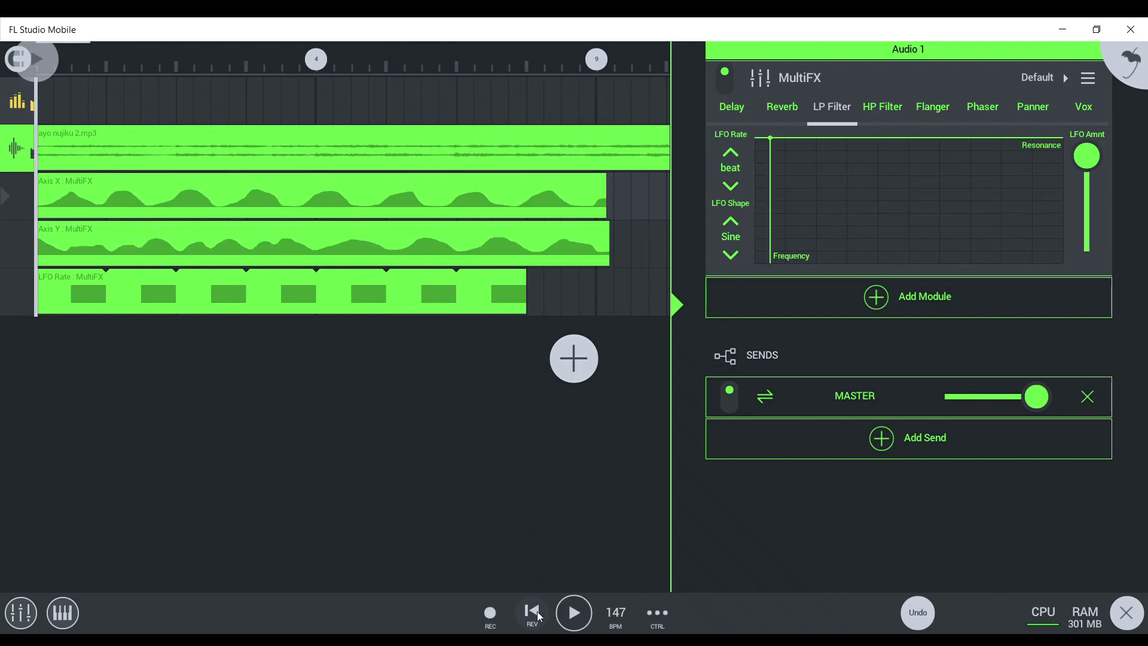
Close the effects rack and play back the recorded Axis X and Axis Y filter automation from the start
left_click(677, 305)
scroll(201, 90, "up", 1)
left_click_drag(228, 115, 364, 168)
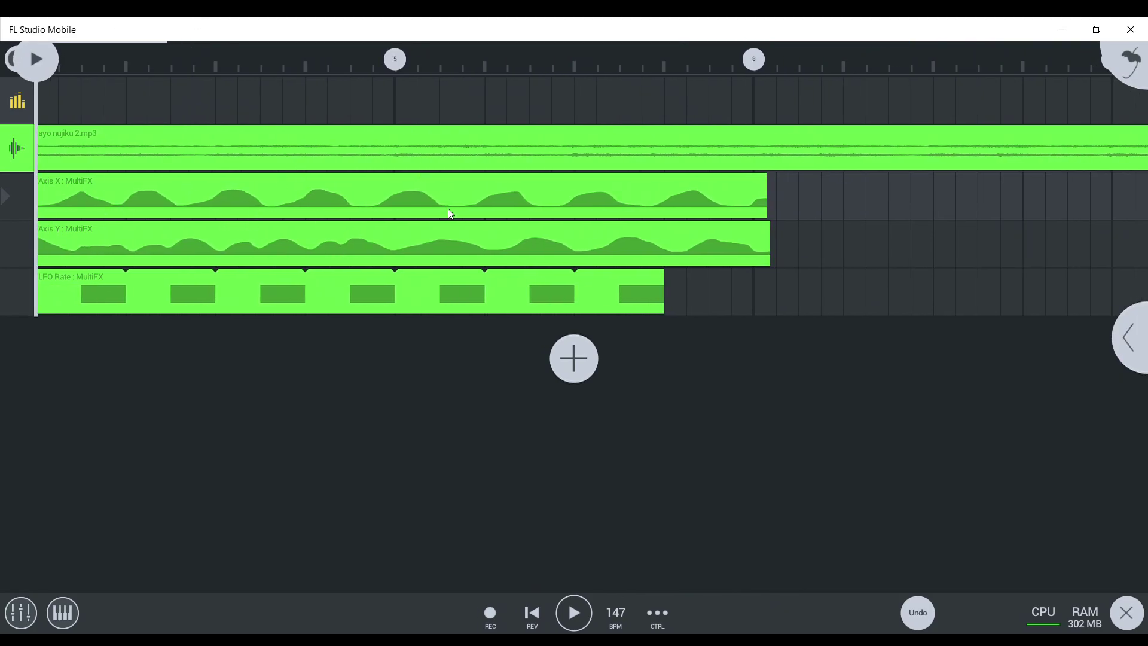
scroll(507, 60, "down", 8)
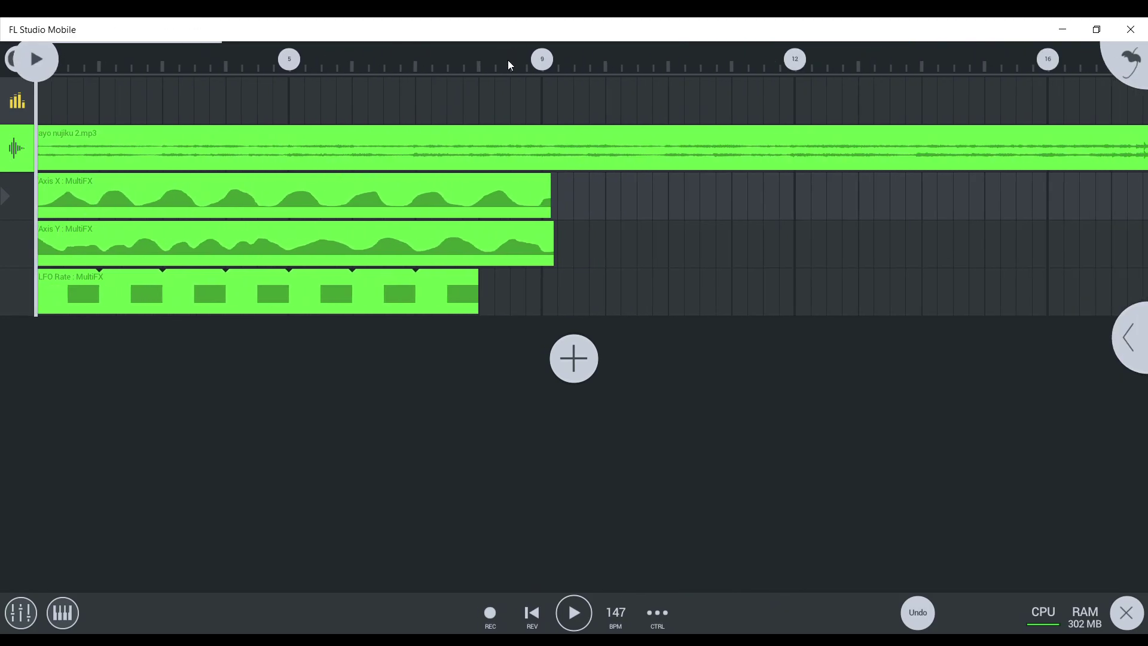
left_click(39, 69)
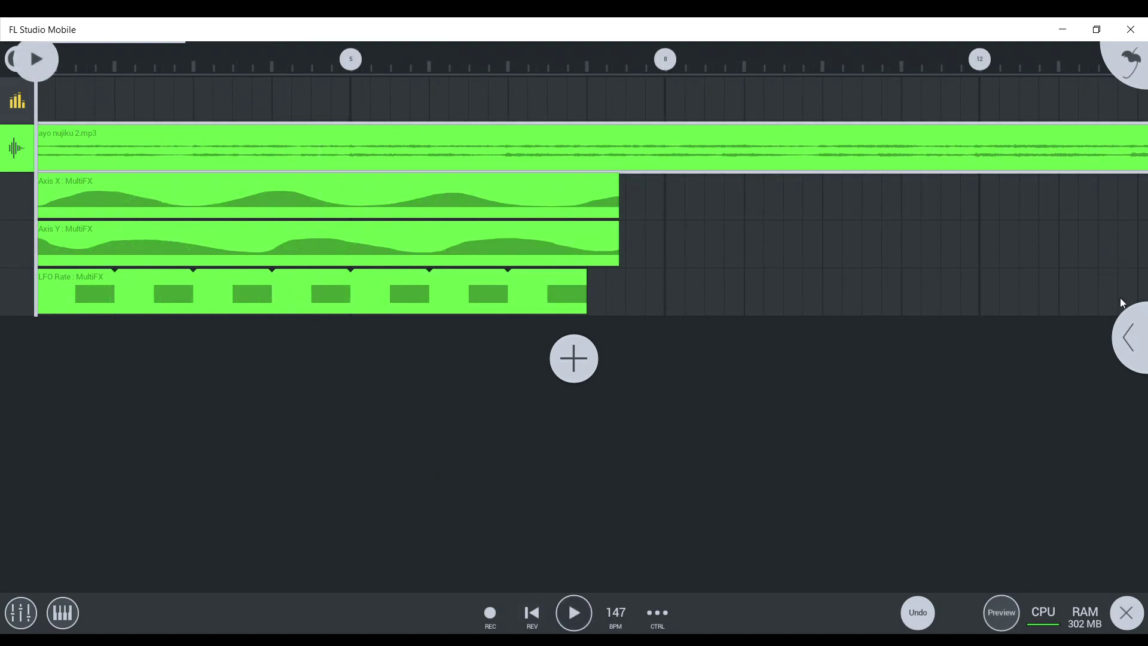
Delete the Axis X and Axis Y automation clips of MultiFX, leaving the LFO Rate clip
left_click(1125, 308)
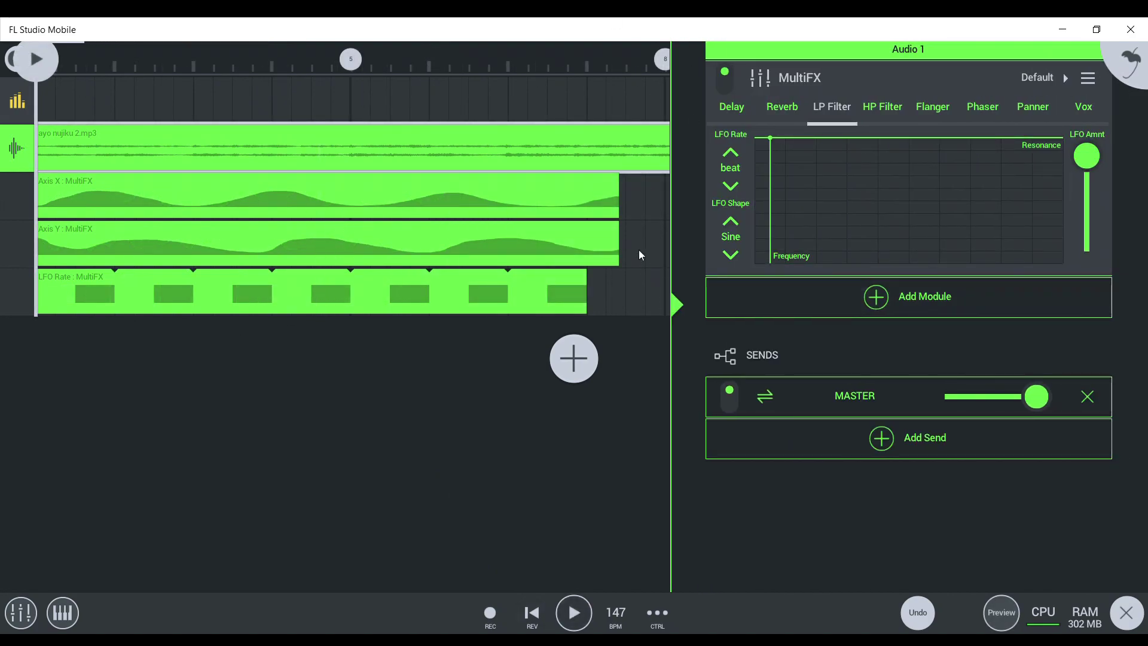
left_click_drag(650, 199, 388, 238)
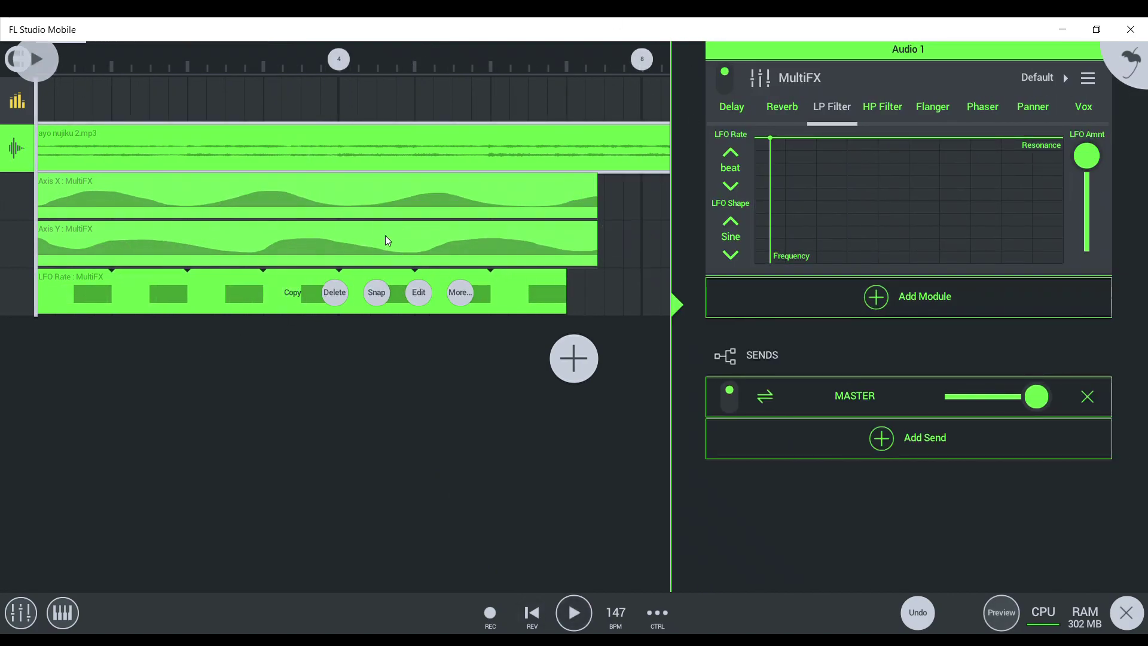
left_click(319, 297)
left_click(646, 388)
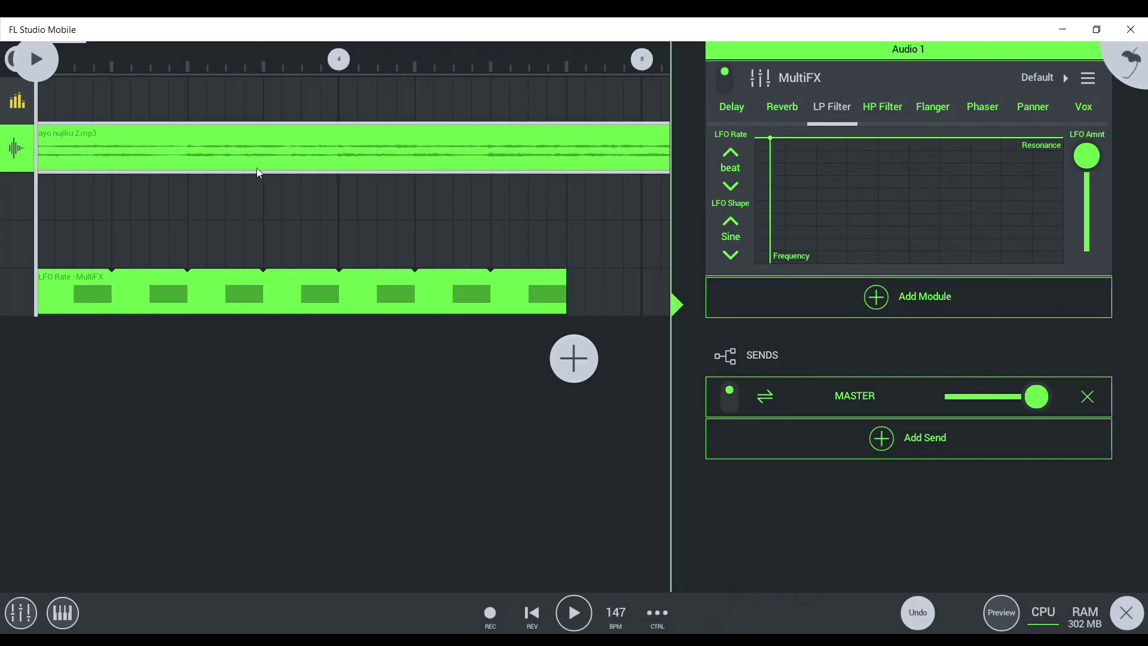
Close the effects rack and shorten the ayo nujiku 2.mp3 audio clip to its first eight bars
left_click_drag(146, 58, 666, 346)
left_click(681, 308)
left_click_drag(296, 78, 327, 67)
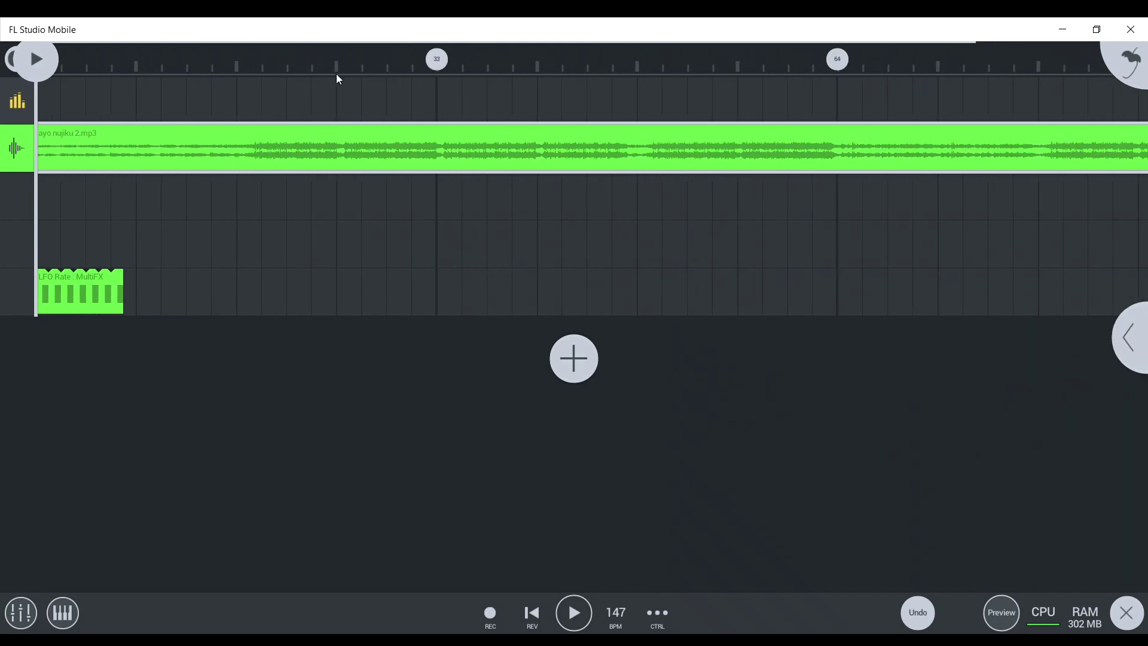
scroll(337, 77, "down", 2)
left_click(813, 169)
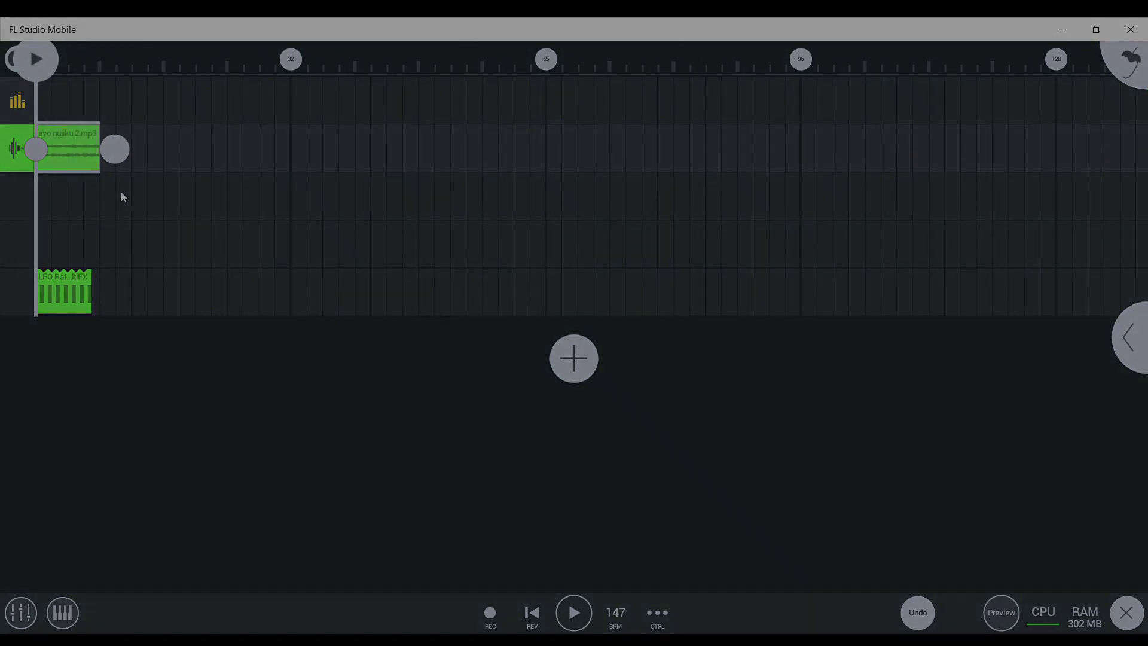